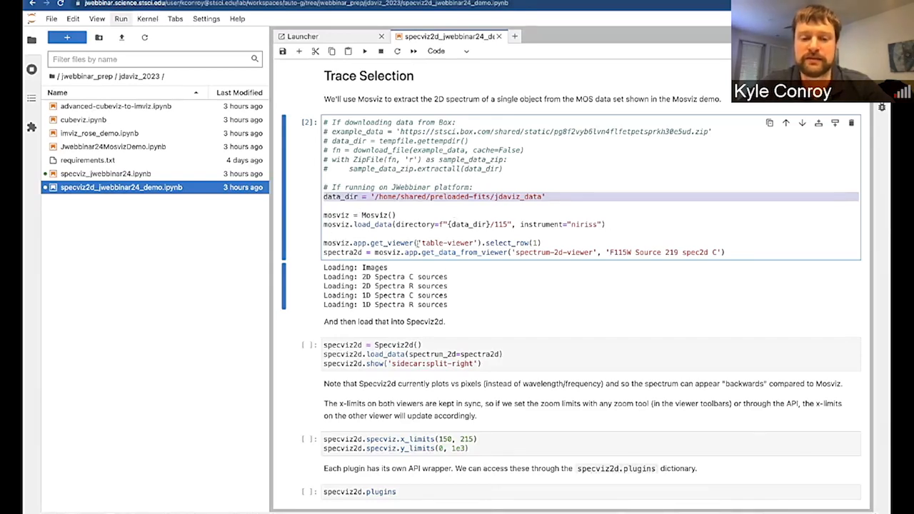
# Step: Run the notebook cell that loads spectra2d into Specviz2d and shows it in a split-right sidecar
pyautogui.moveTo(478, 242); pyautogui.dragTo(554, 243)
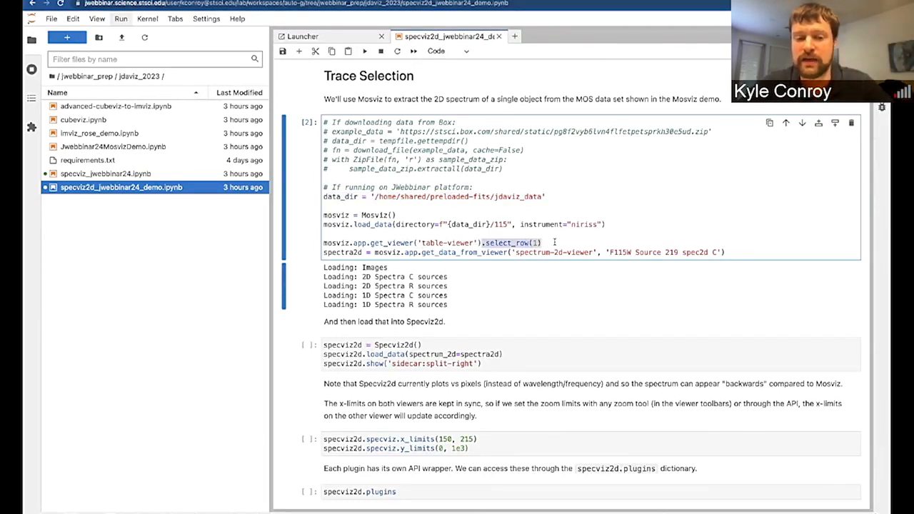
pyautogui.scroll(-1, 554, 240)
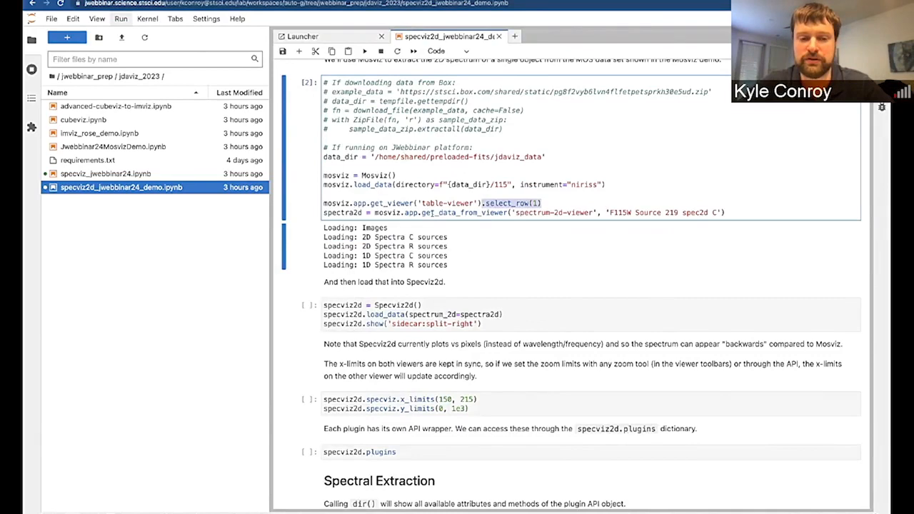
pyautogui.scroll(-1, 431, 212)
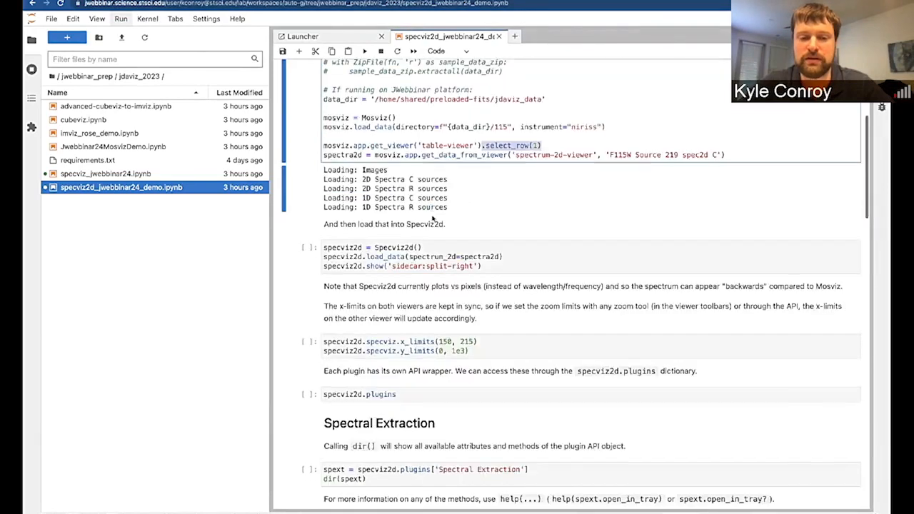
pyautogui.click(510, 255)
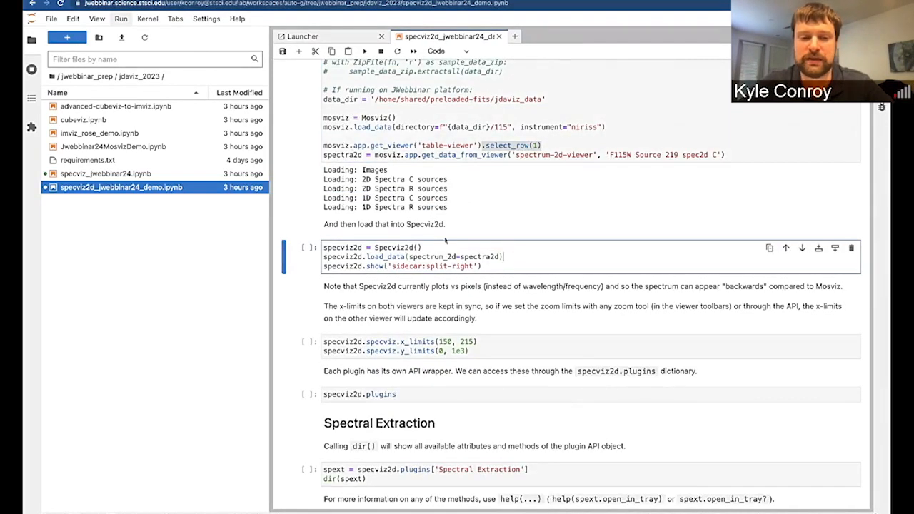
pyautogui.hotkey('shift', 'Return')
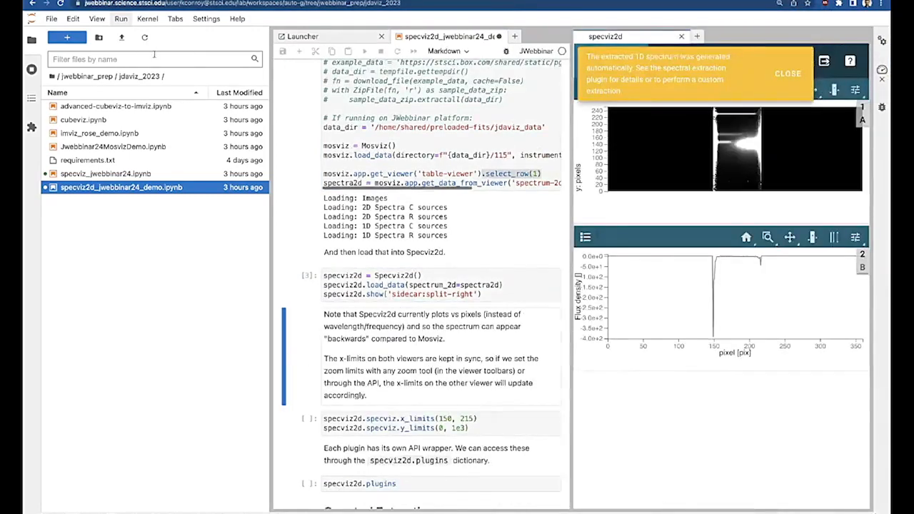
# Step: Collapse the file browser and dismiss the notification about the automatically extracted 1D spectrum
pyautogui.click(31, 40)
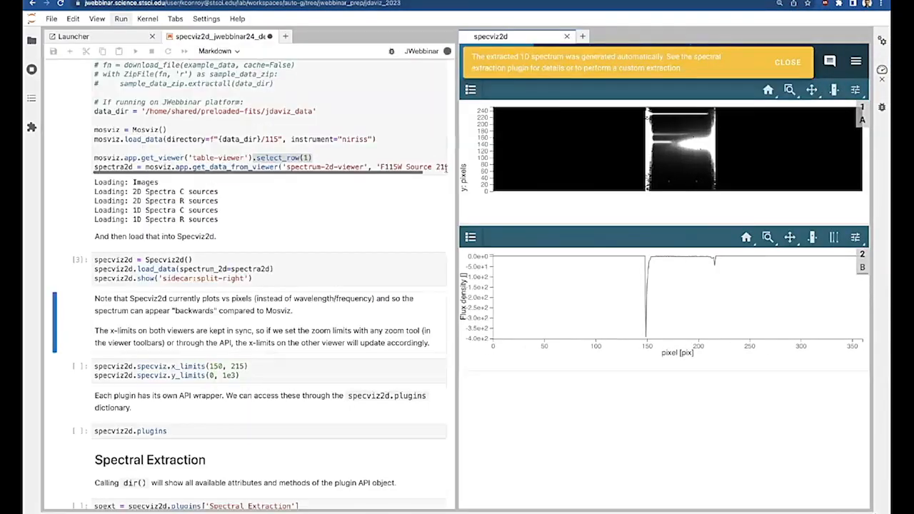
pyautogui.click(788, 63)
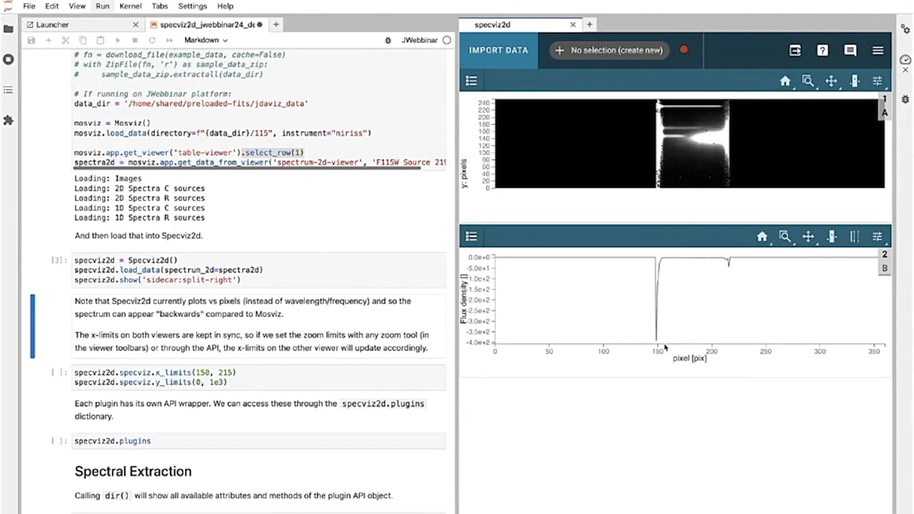
# Step: Pan the 2D spectrum viewer horizontally to check how the 1D viewer's x-limits follow, and switch the pan tool off
pyautogui.scroll(-2, 300, 144)
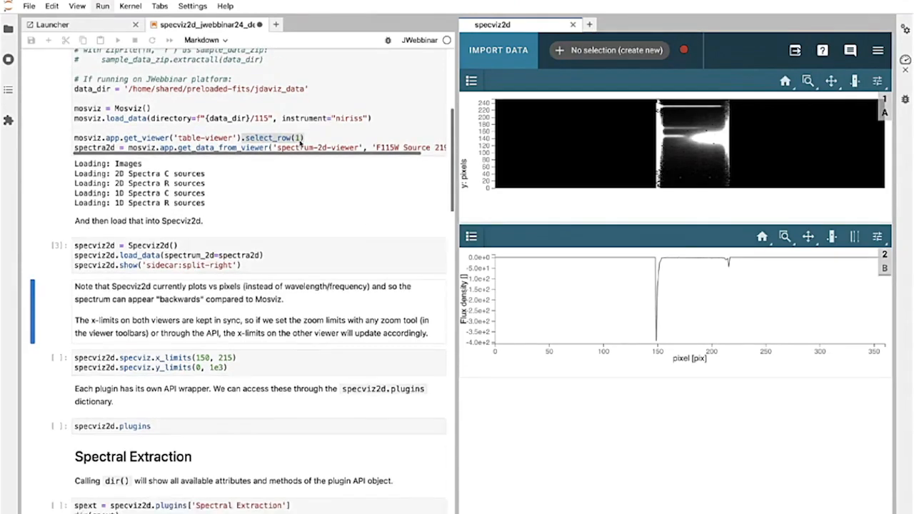
pyautogui.scroll(-5, 301, 144)
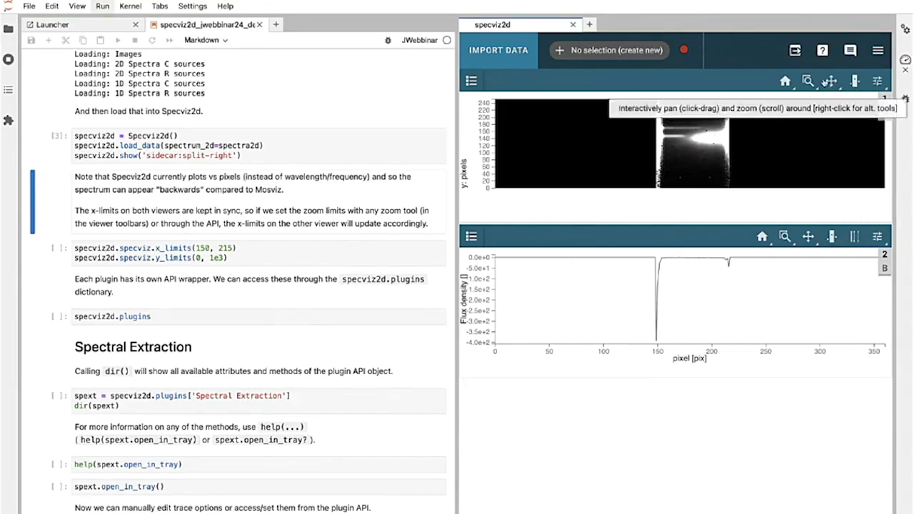
pyautogui.click(831, 80)
pyautogui.moveTo(788, 142); pyautogui.dragTo(765, 144)
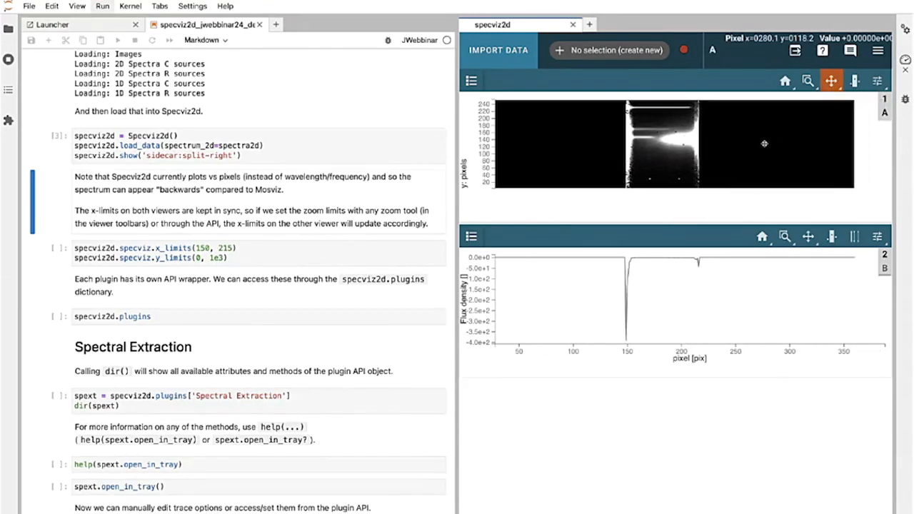
pyautogui.click(831, 81)
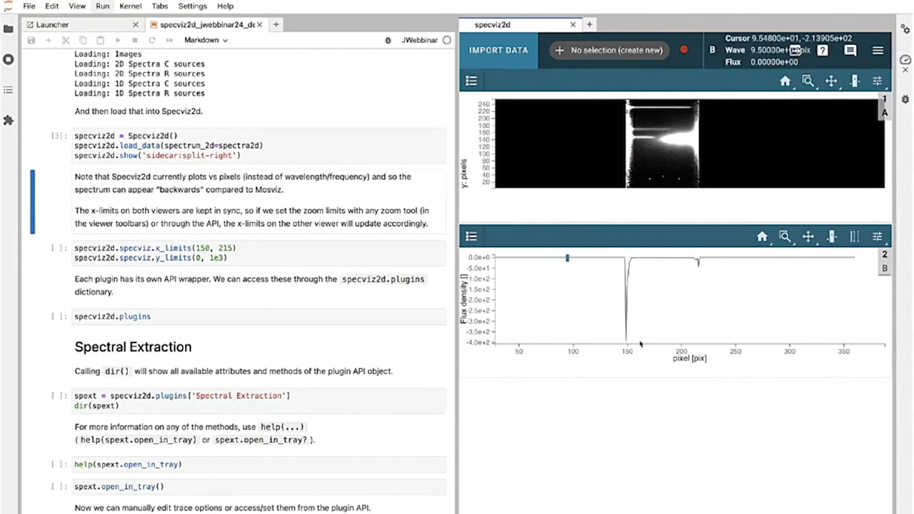
# Step: Run the cell that sets the Specviz2d x-limits to 150–215 and the y-limits to 0–1e3
pyautogui.click(252, 250)
pyautogui.hotkey('shift', 'Return')
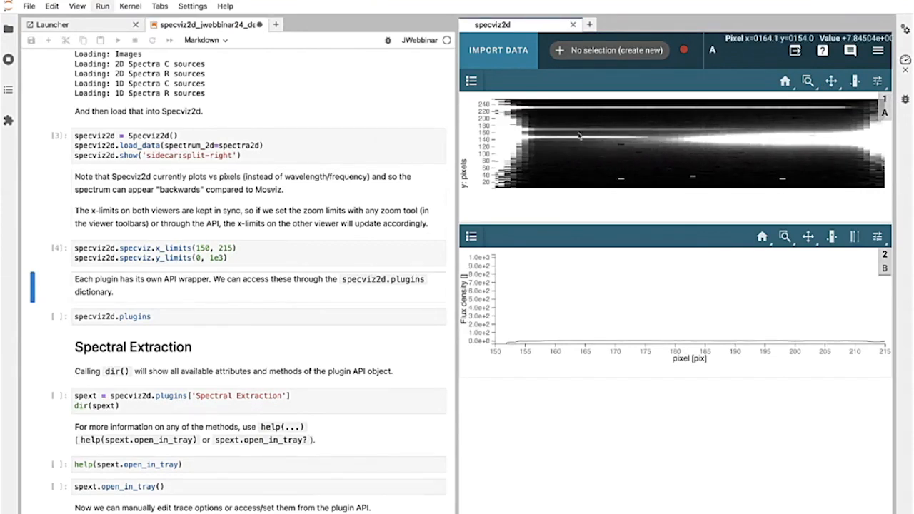
# Step: Run the specviz2d.plugins cell and open the plugin tray to compare its entries with the listed plugin APIs
pyautogui.click(870, 48)
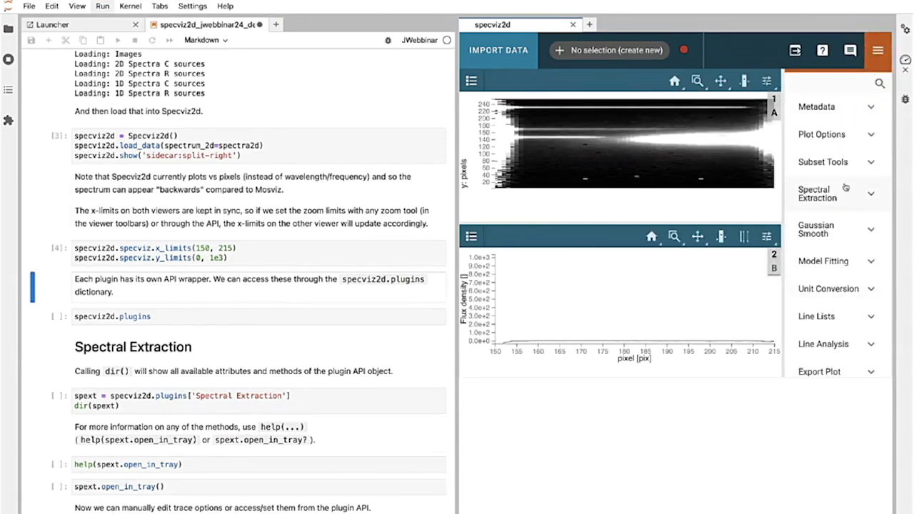
pyautogui.click(877, 50)
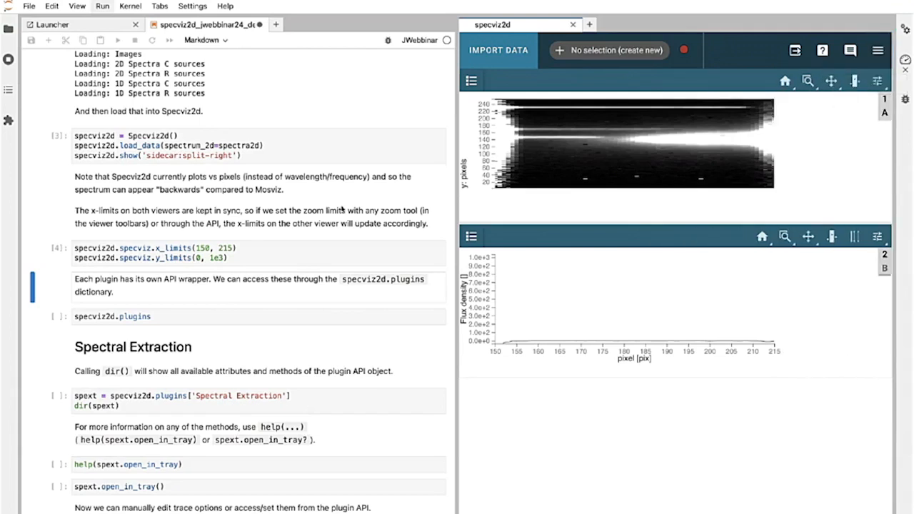
pyautogui.click(172, 310)
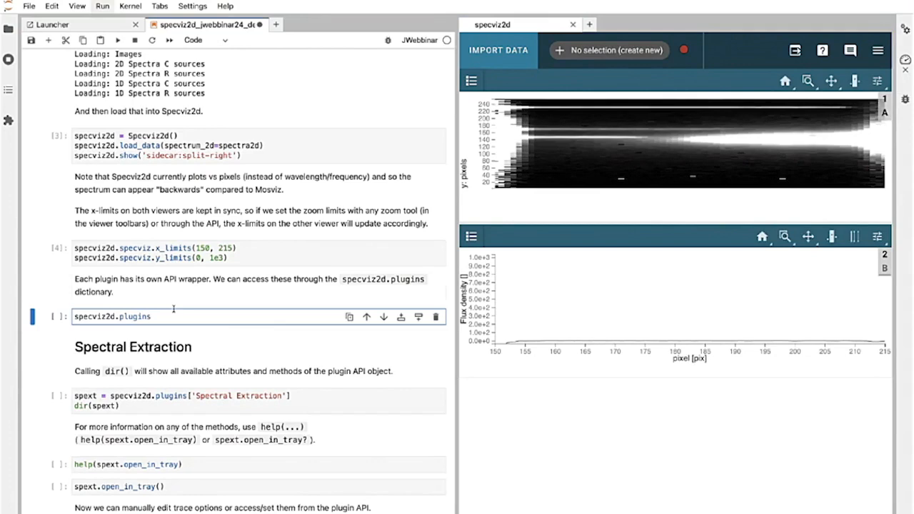
pyautogui.hotkey('shift', 'Return')
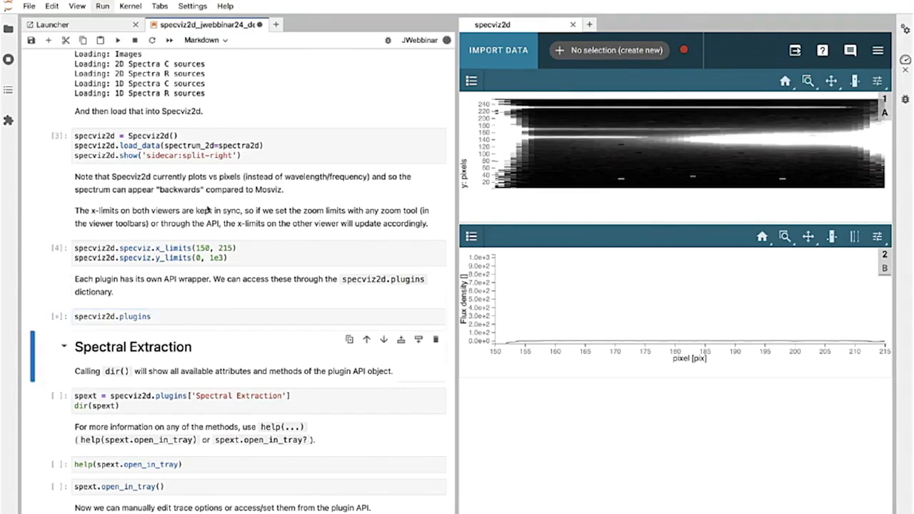
pyautogui.scroll(-3, 208, 208)
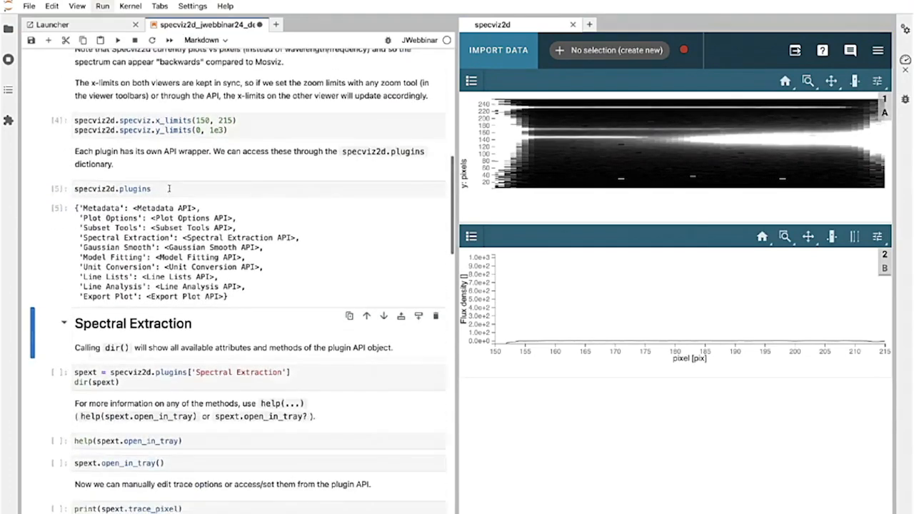
pyautogui.moveTo(114, 188); pyautogui.dragTo(177, 188)
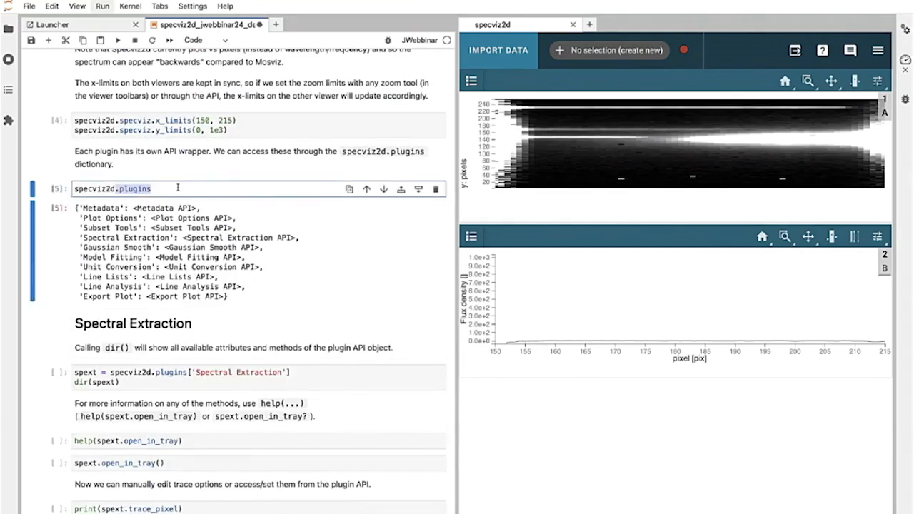
pyautogui.click(878, 50)
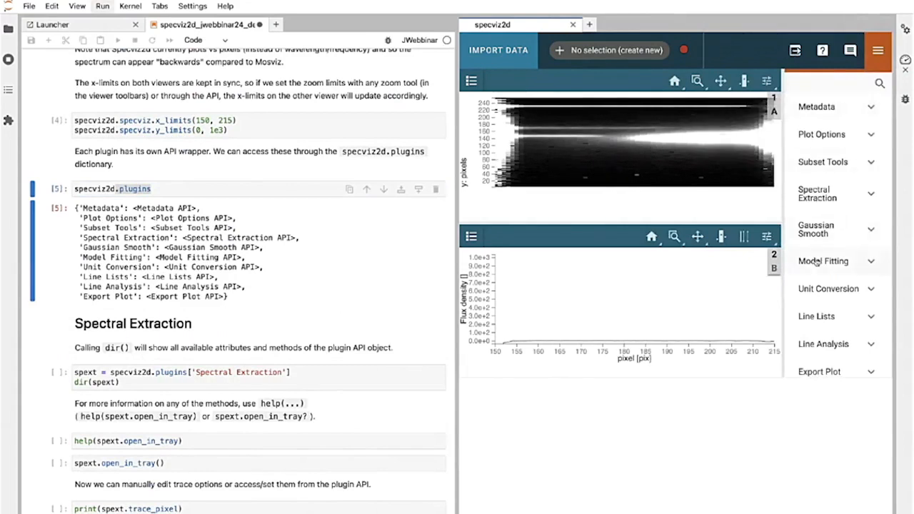
pyautogui.scroll(-1, 821, 261)
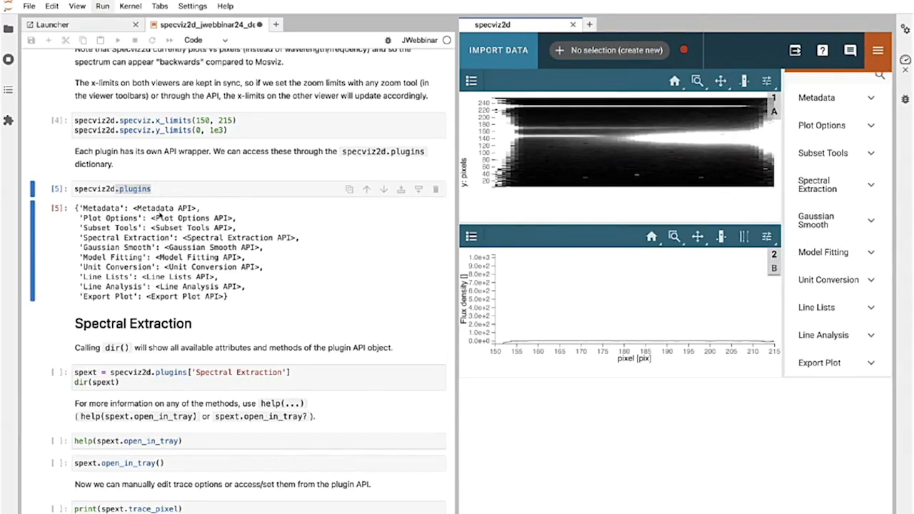
# Step: Run the cell that assigns the Spectral Extraction plugin to spext and lists its attributes and methods with dir(spext)
pyautogui.scroll(-3, 320, 184)
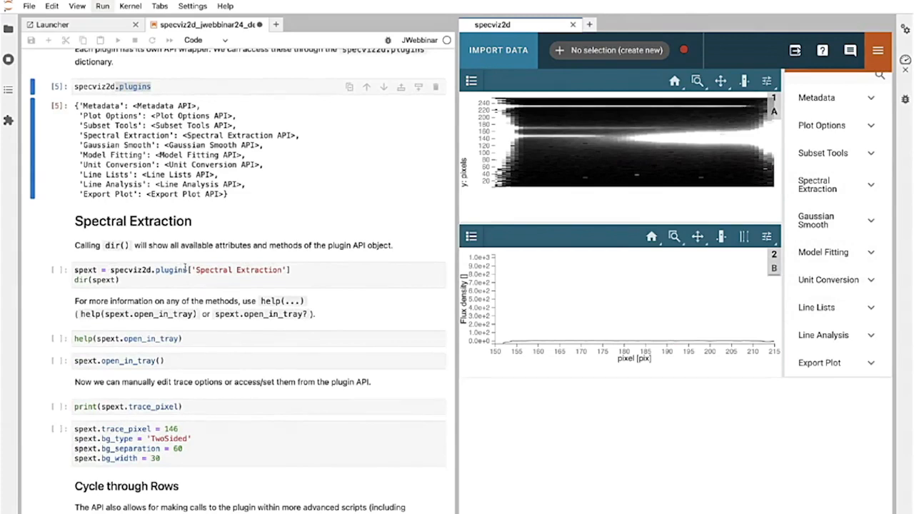
pyautogui.click(326, 269)
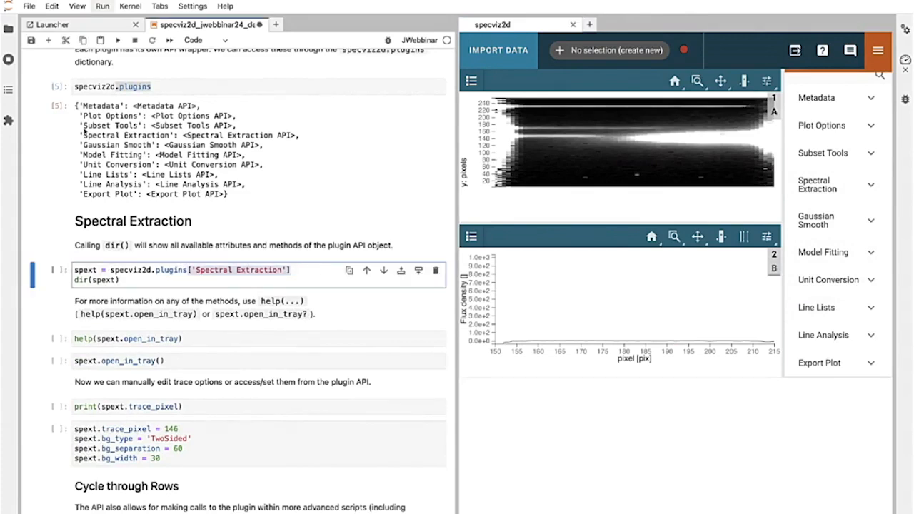
pyautogui.moveTo(80, 135); pyautogui.dragTo(299, 135)
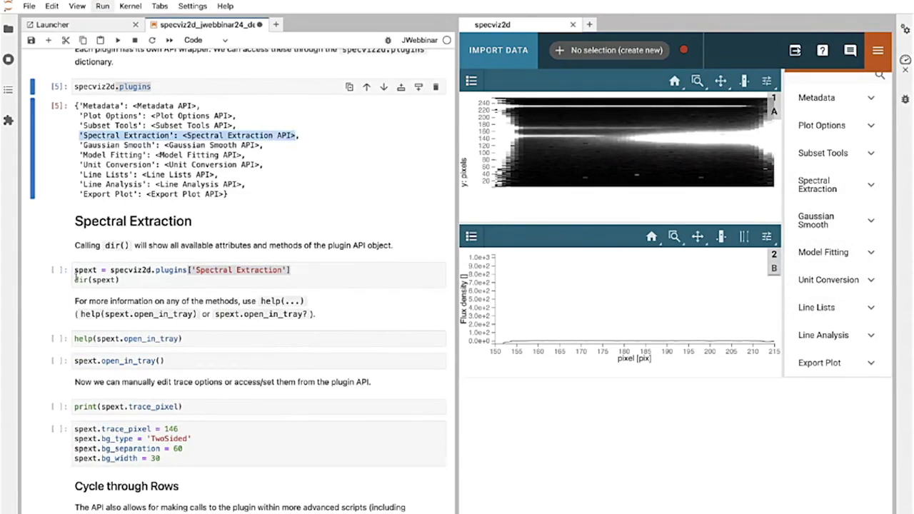
pyautogui.click(123, 279)
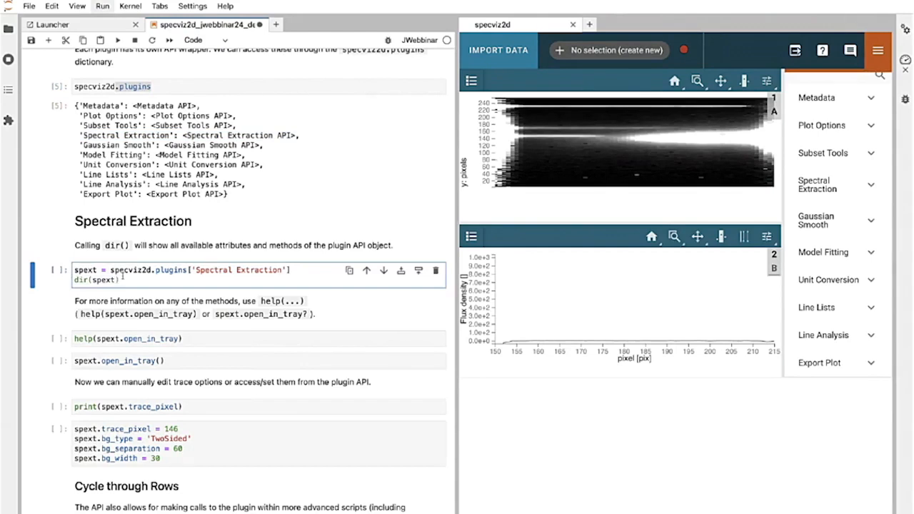
pyautogui.hotkey('shift', 'Return')
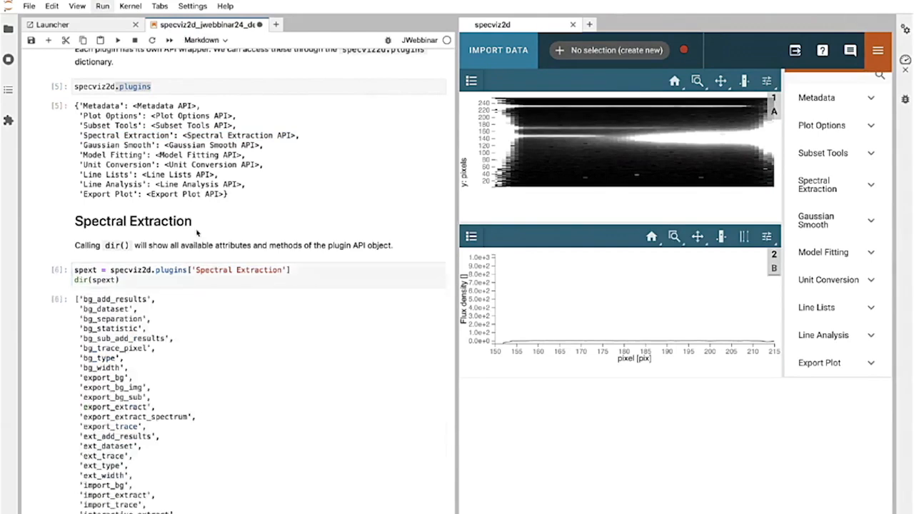
pyautogui.scroll(-4, 198, 232)
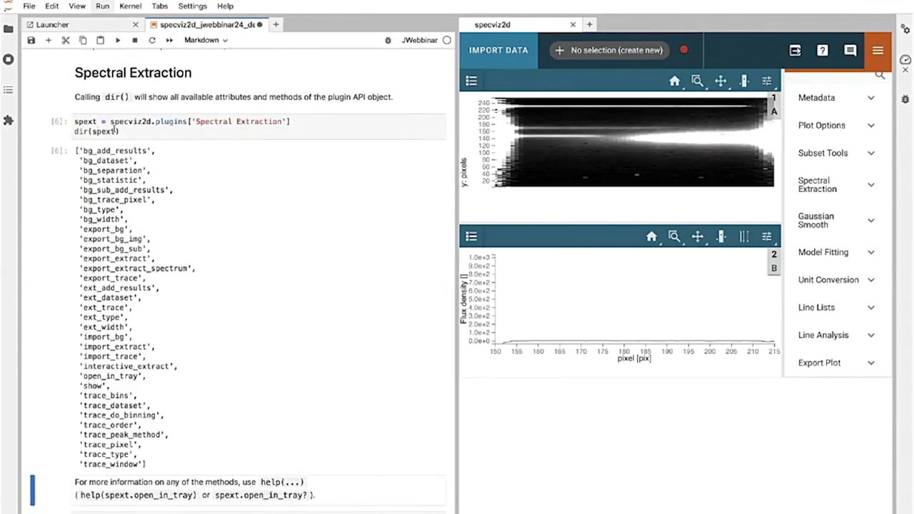
pyautogui.moveTo(117, 132); pyautogui.dragTo(91, 131)
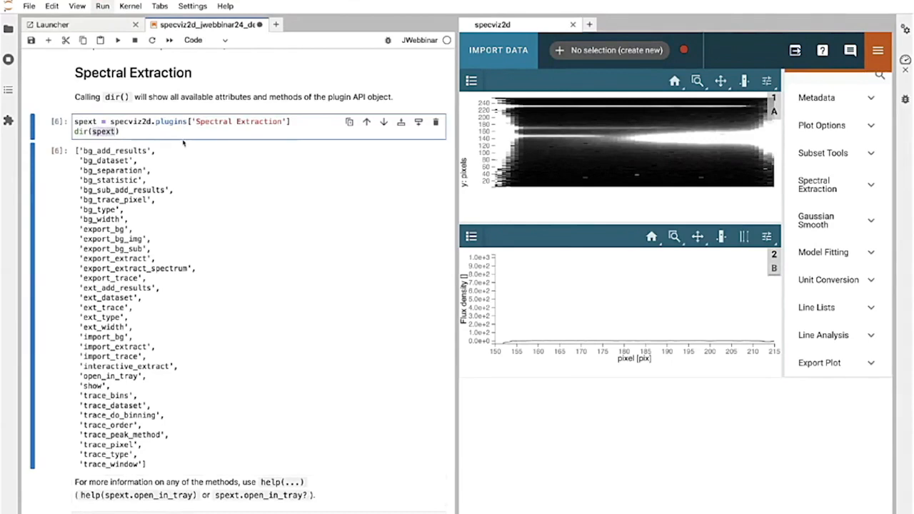
# Step: Run the help(spext.open_in_tray) cell to display that method's documentation
pyautogui.scroll(-2, 192, 146)
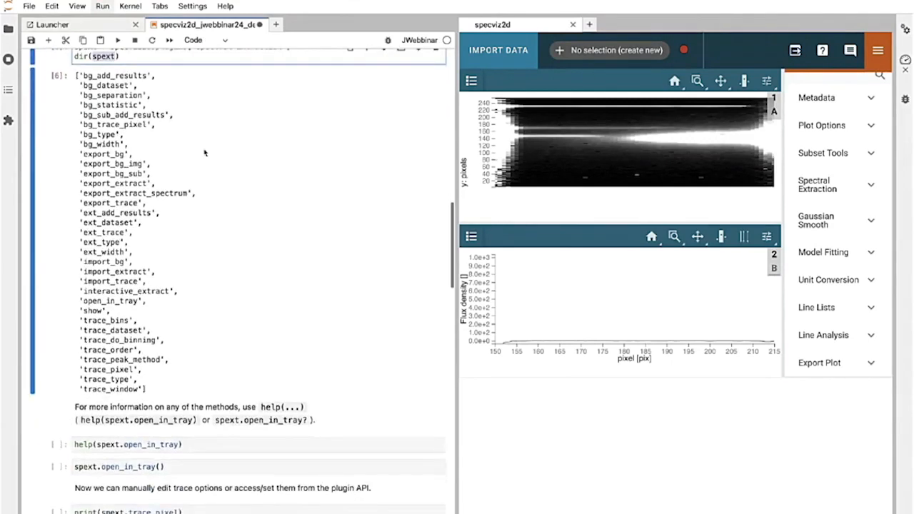
pyautogui.doubleClick(82, 444)
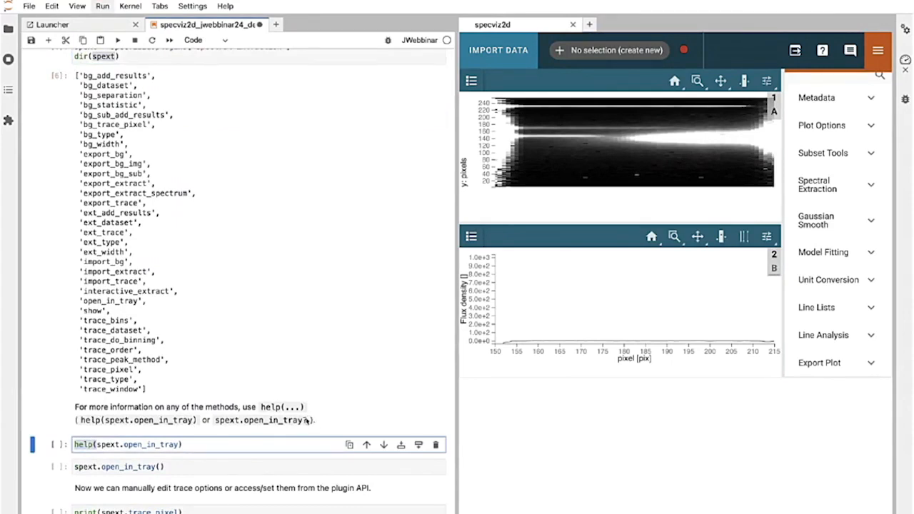
pyautogui.click(196, 444)
pyautogui.hotkey('shift', 'Return')
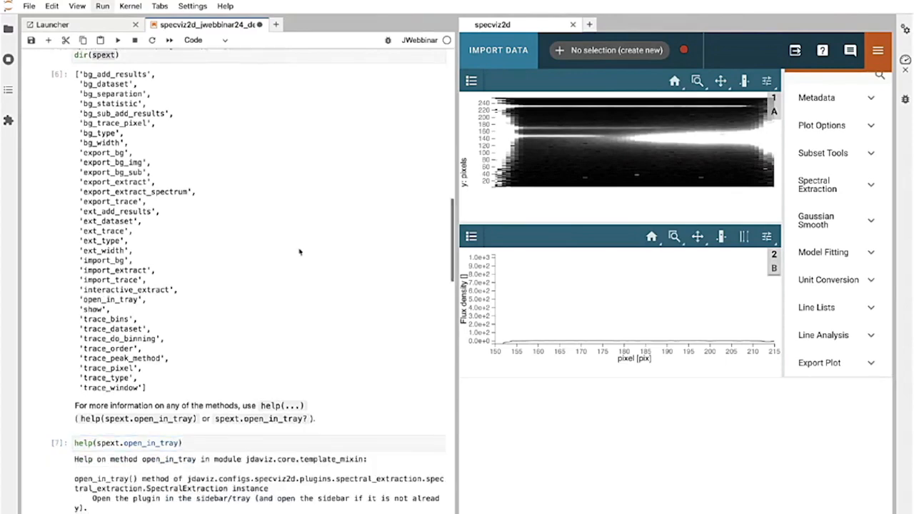
pyautogui.scroll(-5, 148, 270)
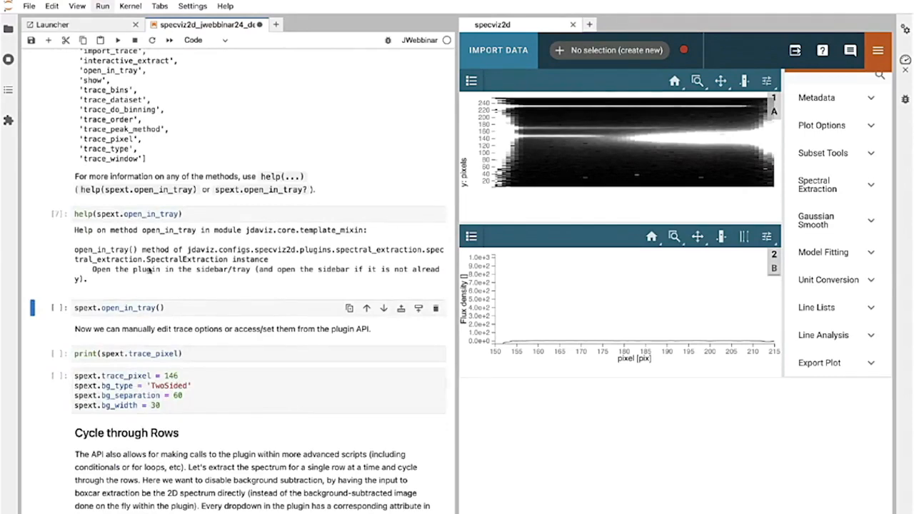
# Step: Find open_in_tray in the attribute list and run the spext.open_in_tray() cell to open the Spectral Extraction plugin
pyautogui.scroll(2, 148, 274)
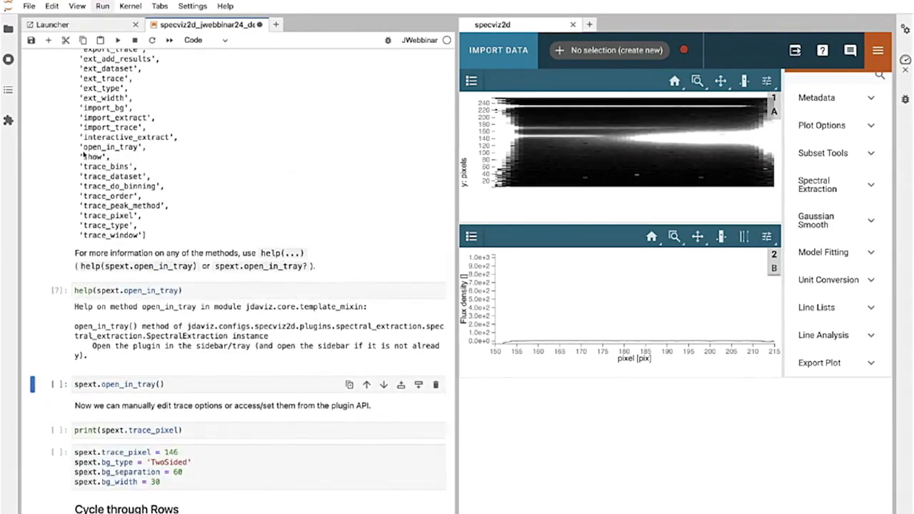
pyautogui.scroll(3, 110, 222)
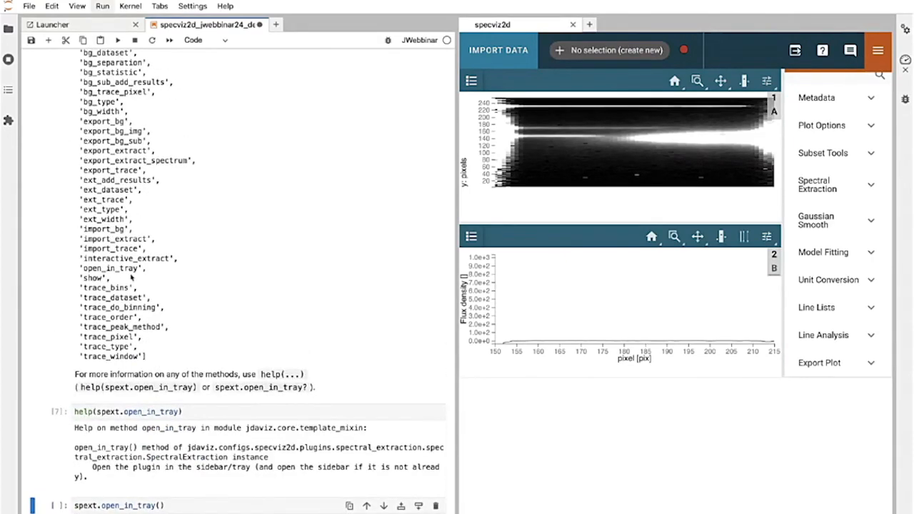
pyautogui.scroll(-5, 148, 242)
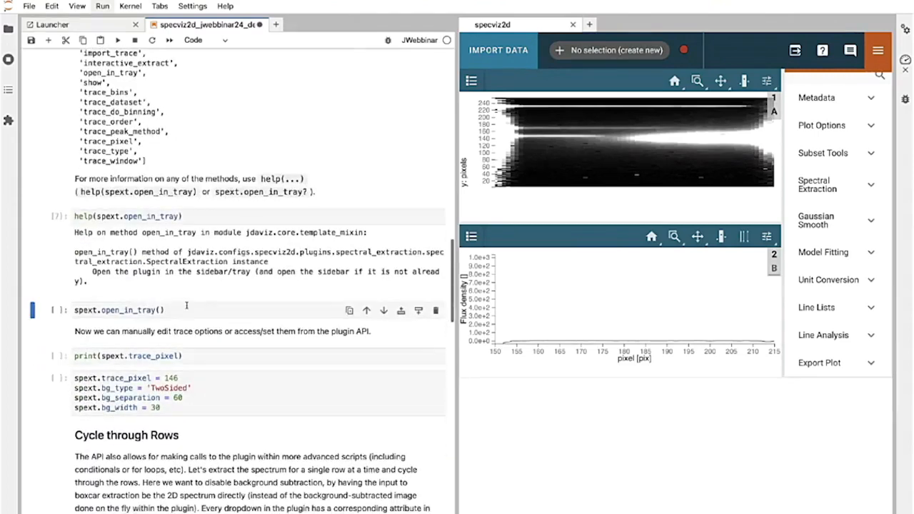
pyautogui.hotkey('shift', 'Return')
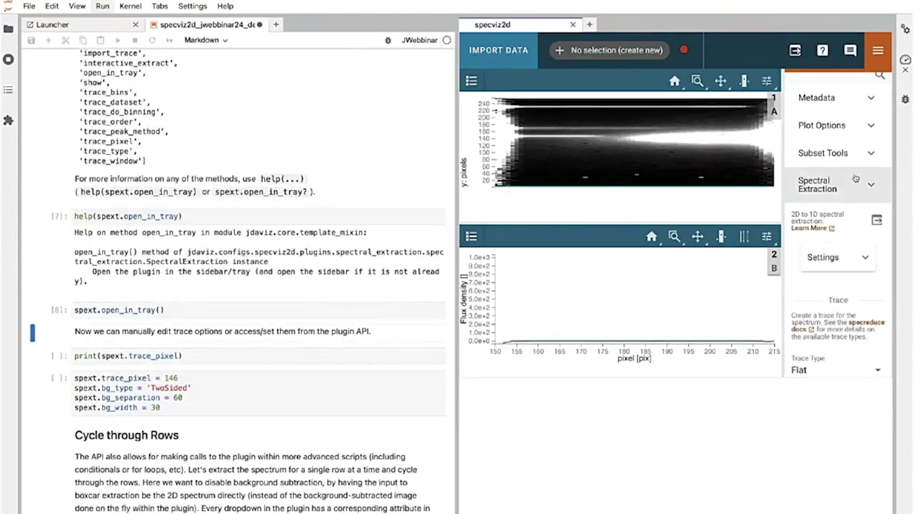
# Step: Review the trace types offered in the Spectral Extraction plugin's Trace section, leaving Flat selected
pyautogui.scroll(-2, 855, 180)
pyautogui.scroll(-1, 856, 180)
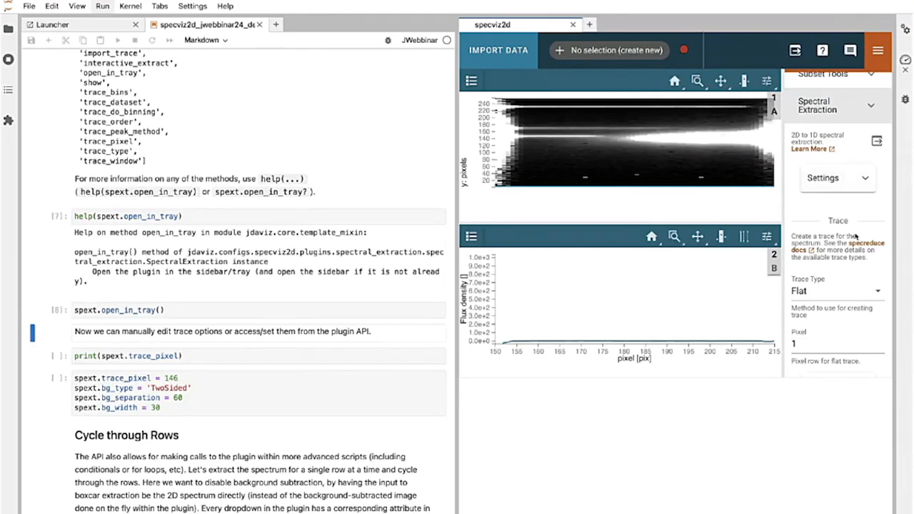
pyautogui.scroll(-2, 858, 237)
pyautogui.scroll(-2, 850, 255)
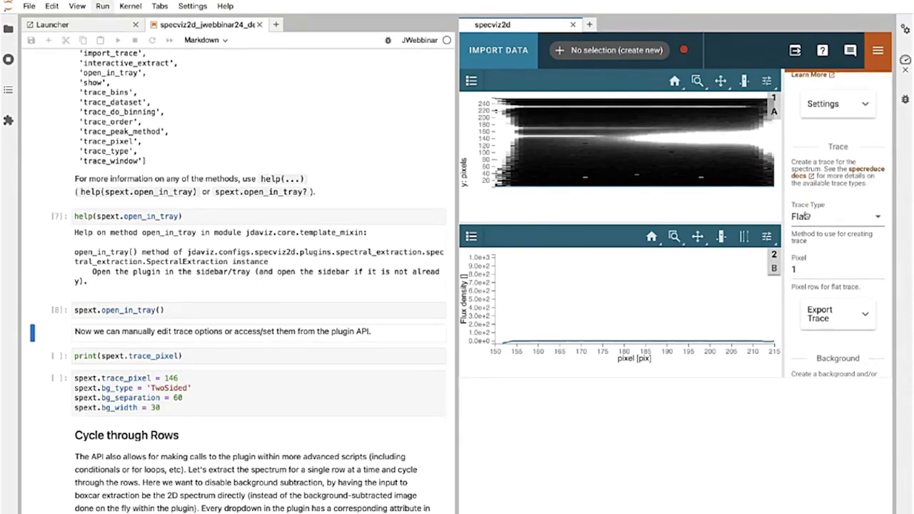
pyautogui.click(884, 221)
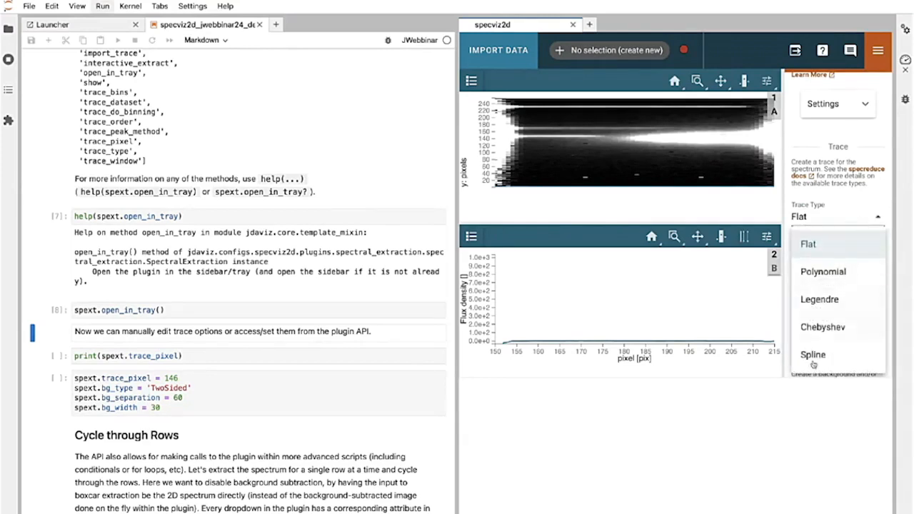
pyautogui.click(877, 215)
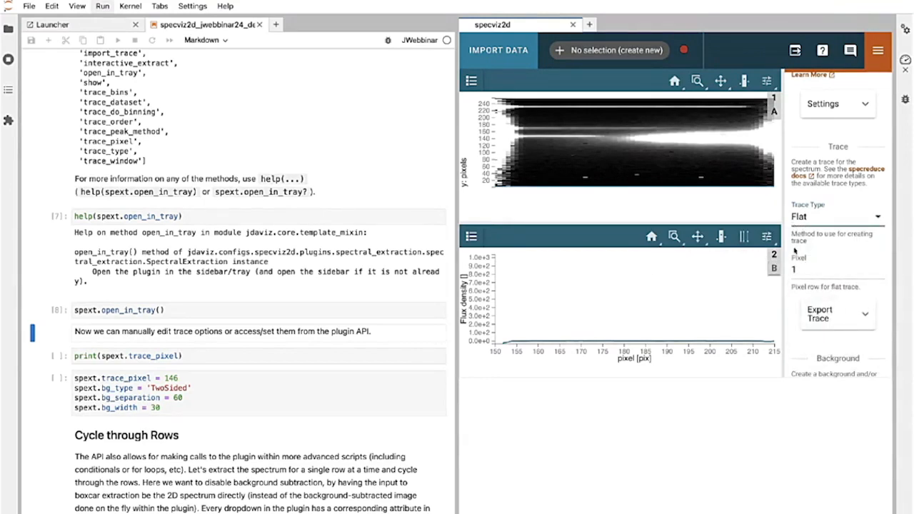
# Step: Step the flat trace's pixel row in the Spectral Extraction plugin up to 35, including a brief step back to 30 on the way
pyautogui.click(880, 275)
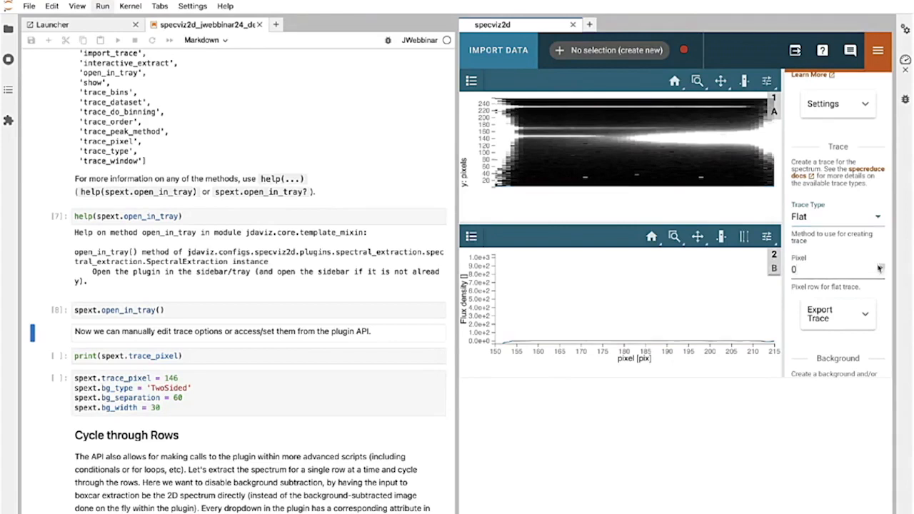
pyautogui.click(880, 267)
pyautogui.click(880, 266)
pyautogui.click(880, 266)
pyautogui.click(880, 266)
pyautogui.click(880, 266)
pyautogui.click(880, 266)
pyautogui.click(880, 266)
pyautogui.click(880, 267)
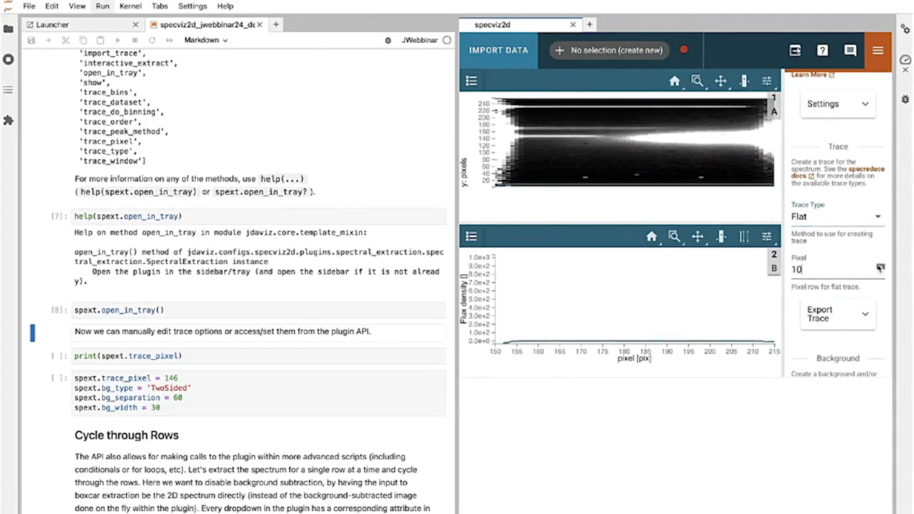
pyautogui.click(880, 266)
pyautogui.click(880, 267)
pyautogui.click(880, 266)
pyautogui.click(880, 266)
pyautogui.click(880, 266)
pyautogui.click(880, 267)
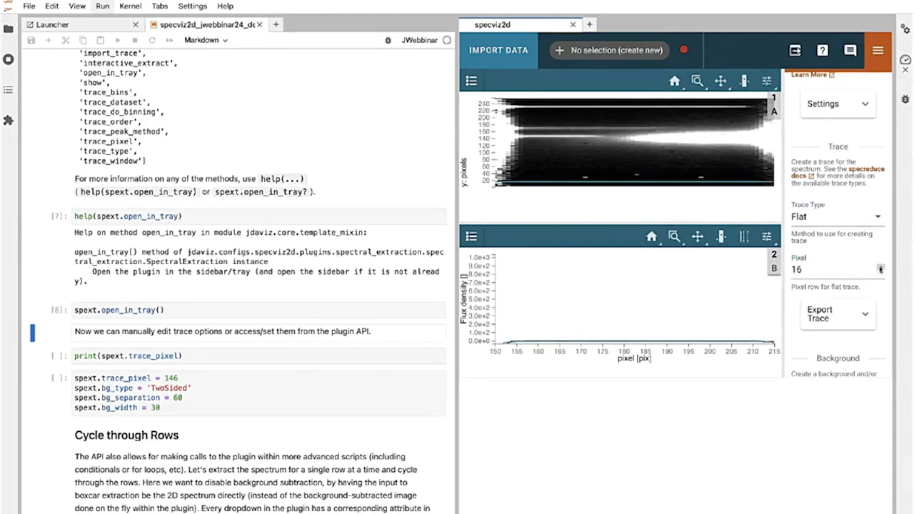
pyautogui.click(880, 266)
pyautogui.click(880, 266)
pyautogui.click(880, 267)
pyautogui.click(880, 266)
pyautogui.click(880, 266)
pyautogui.click(880, 266)
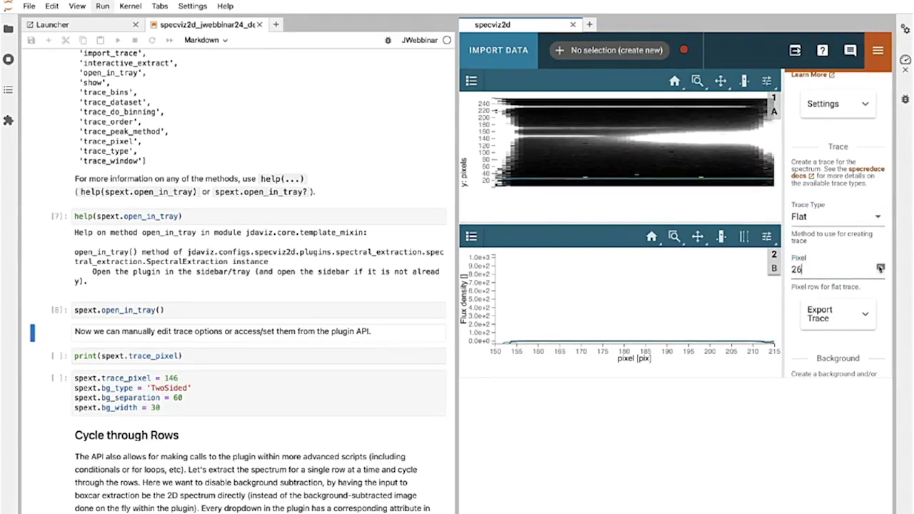
pyautogui.click(880, 267)
pyautogui.click(881, 266)
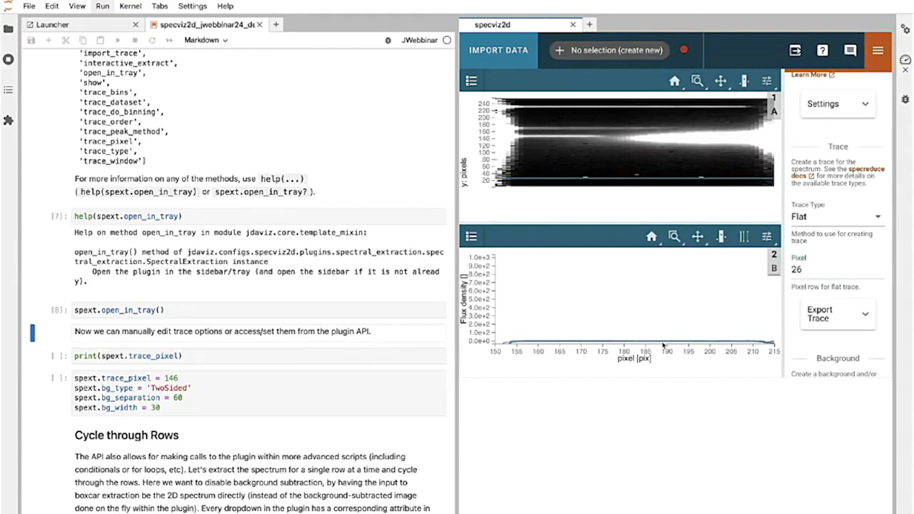
pyautogui.click(881, 266)
pyautogui.click(881, 267)
pyautogui.click(881, 266)
pyautogui.click(881, 266)
pyautogui.click(880, 266)
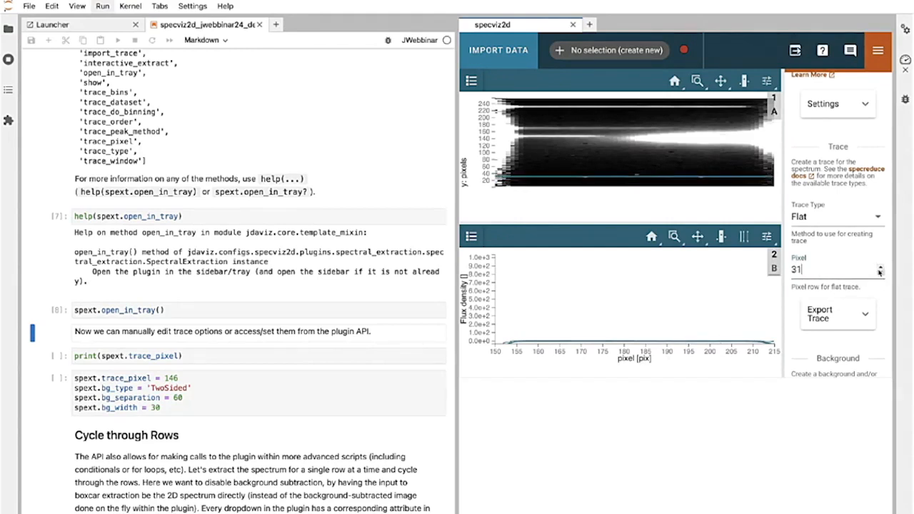
pyautogui.click(880, 273)
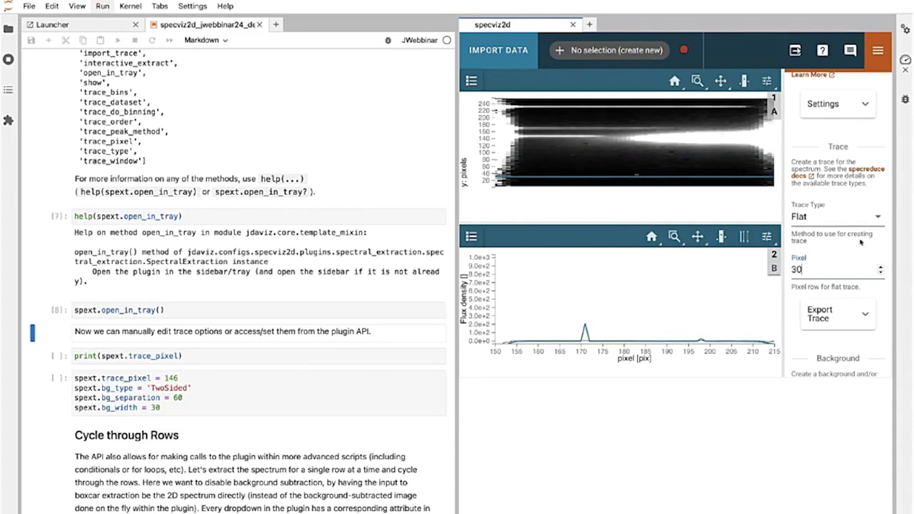
pyautogui.click(881, 266)
pyautogui.click(880, 267)
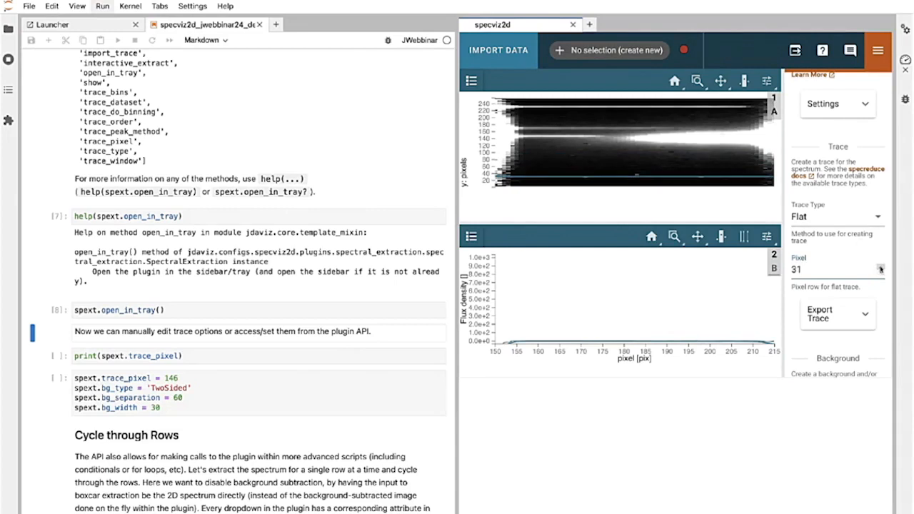
pyautogui.click(881, 266)
pyautogui.click(881, 267)
pyautogui.click(881, 266)
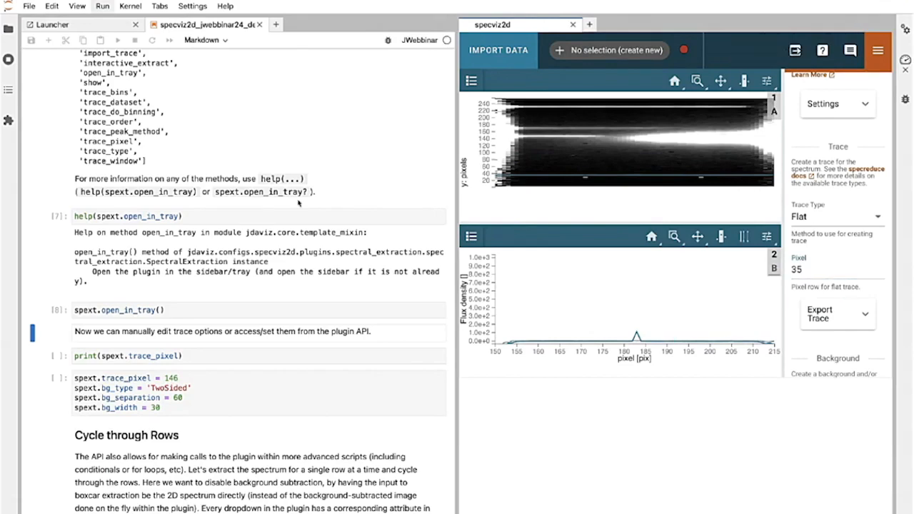
# Step: Run the print(spext.trace_pixel) cell to read the trace pixel from the plugin API
pyautogui.scroll(-3, 299, 203)
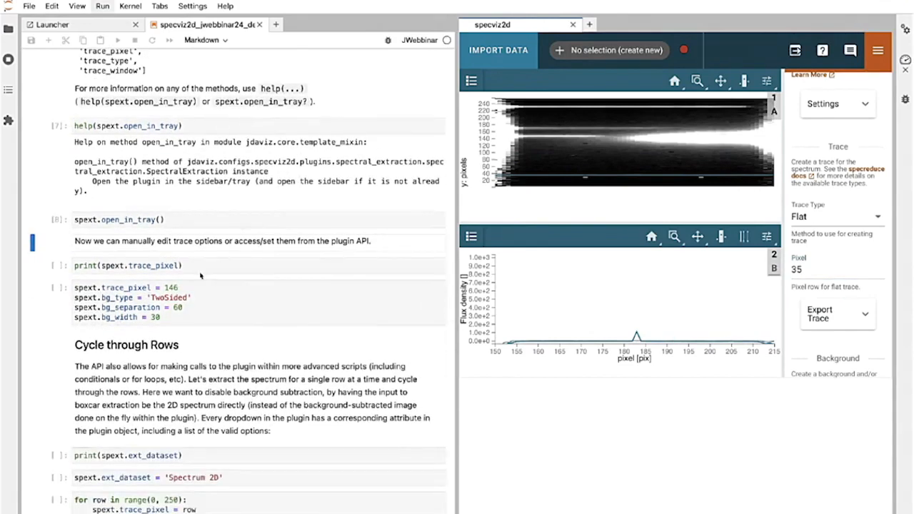
pyautogui.click(192, 265)
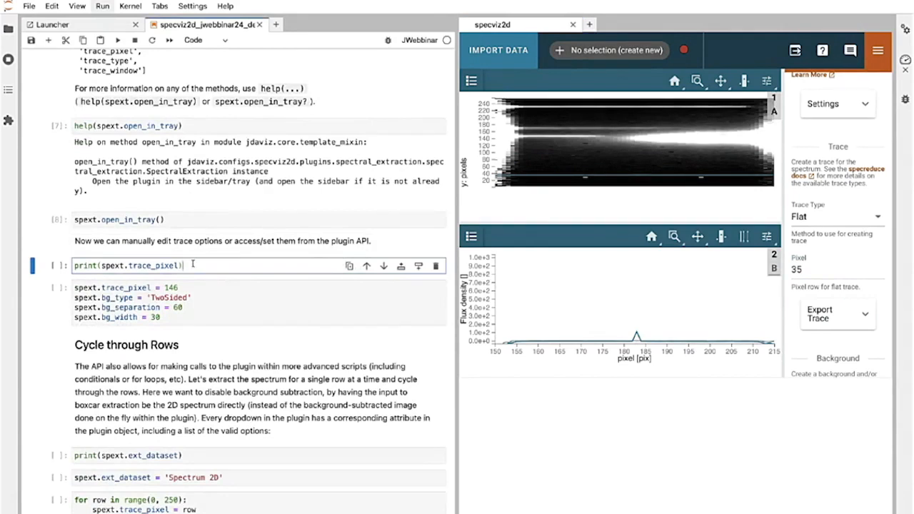
pyautogui.hotkey('shift', 'Return')
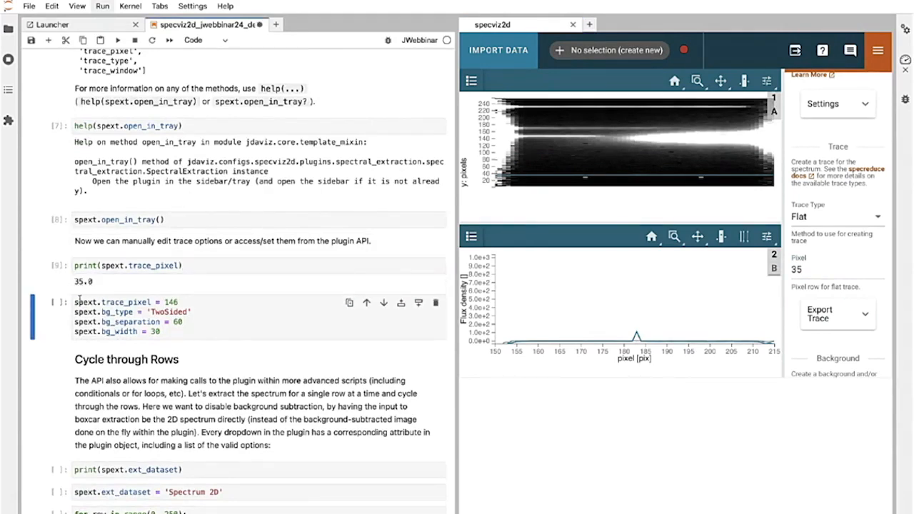
# Step: Run the cell that sets spext's trace_pixel to 146, bg_type to 'TwoSided', bg_separation to 60 and bg_width to 30
pyautogui.moveTo(77, 303); pyautogui.dragTo(189, 326)
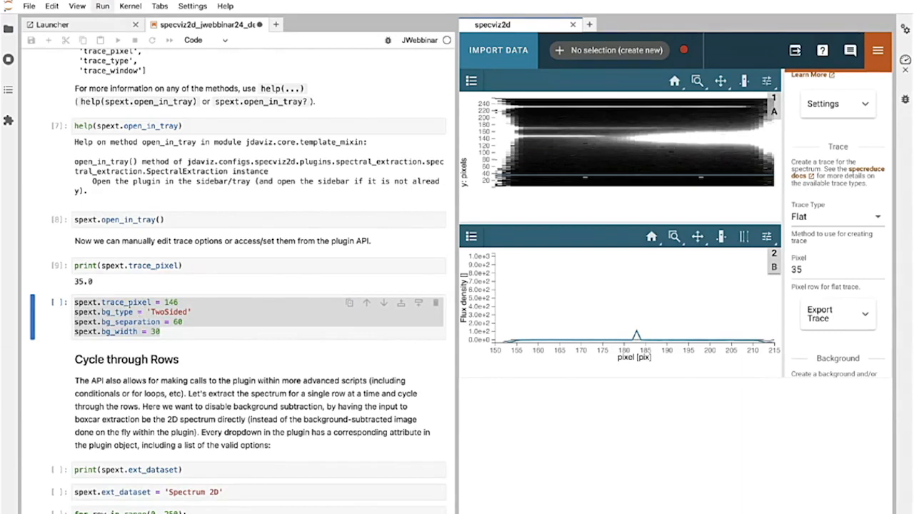
pyautogui.click(160, 301)
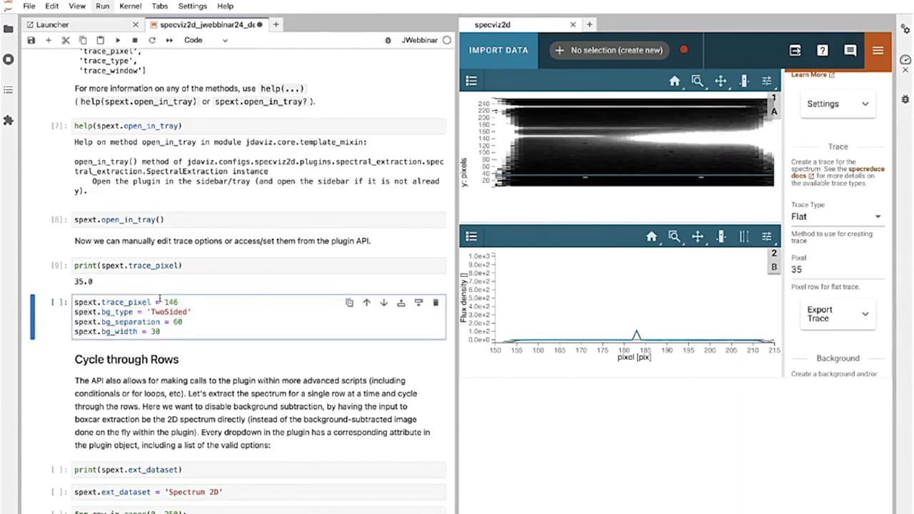
pyautogui.doubleClick(181, 301)
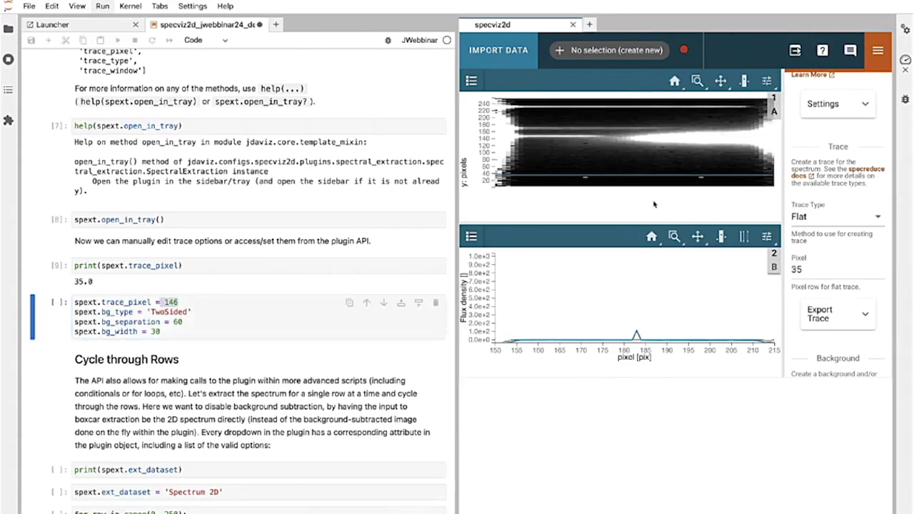
pyautogui.scroll(-3, 792, 192)
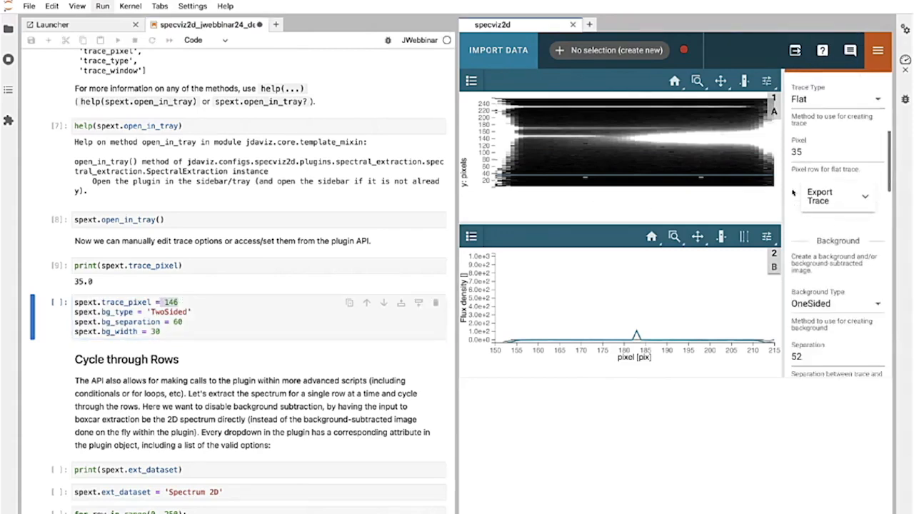
pyautogui.scroll(-1, 793, 192)
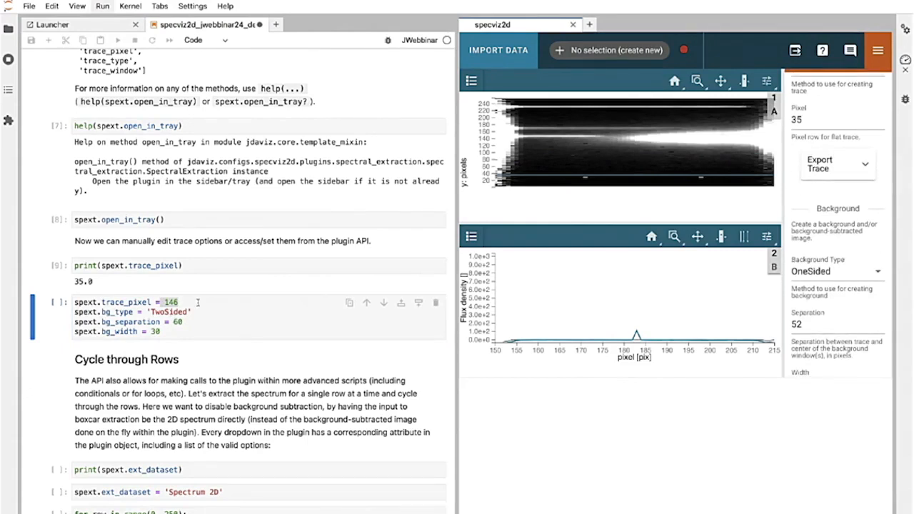
pyautogui.click(234, 310)
pyautogui.click(334, 306)
pyautogui.hotkey('shift', 'Return')
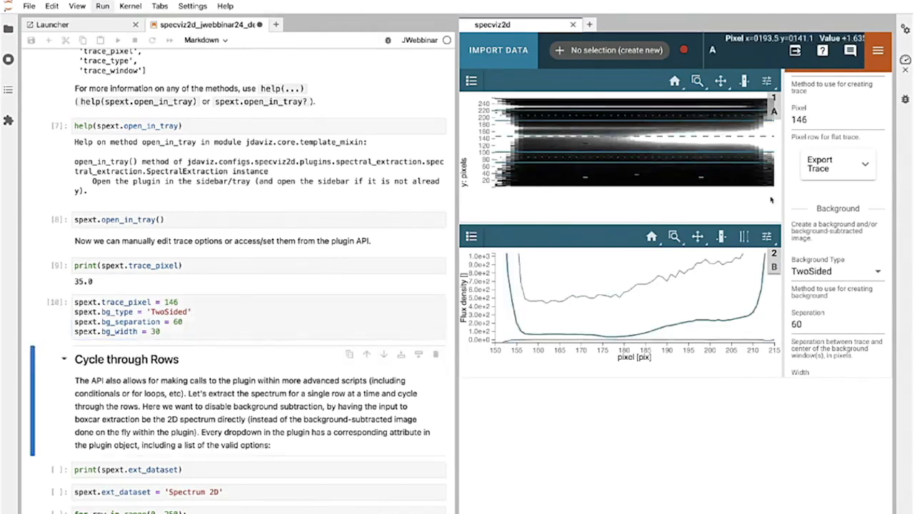
# Step: Check the plugin's Background settings and its list of background types, leaving TwoSided selected
pyautogui.scroll(-3, 806, 223)
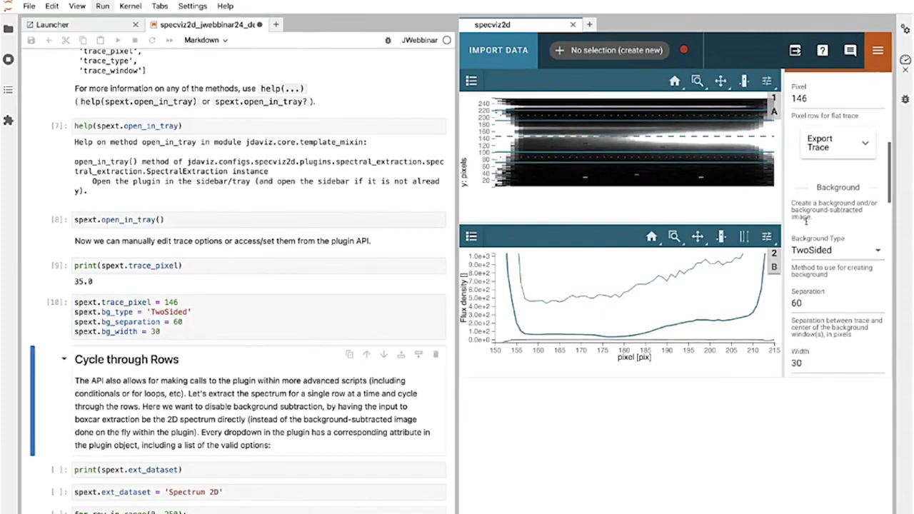
pyautogui.scroll(-1, 807, 223)
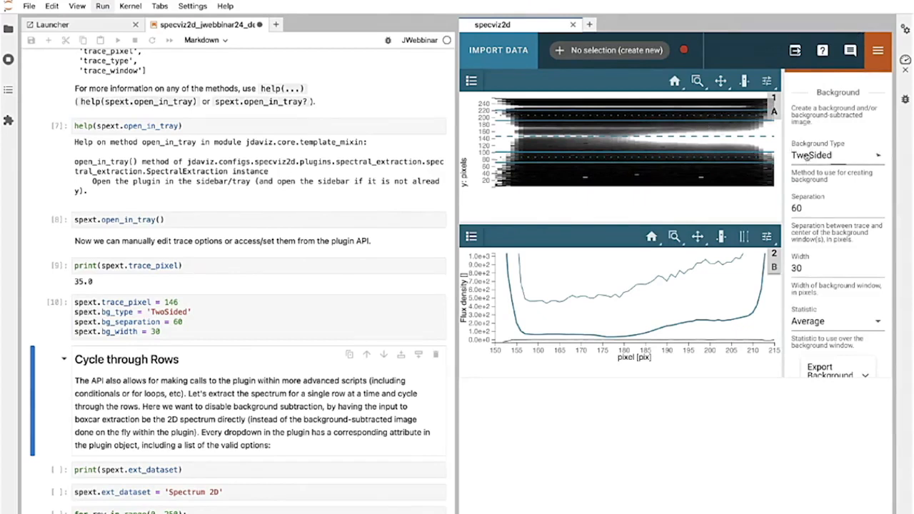
pyautogui.click(832, 156)
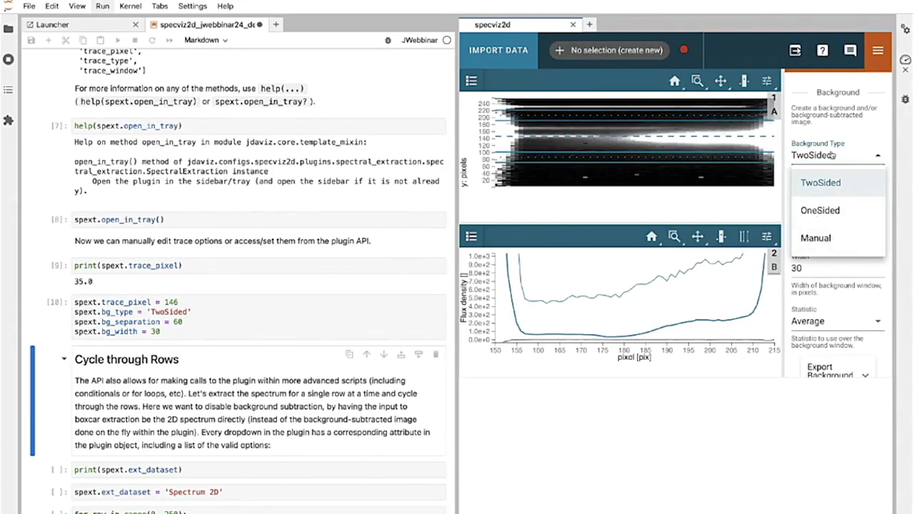
pyautogui.click(658, 118)
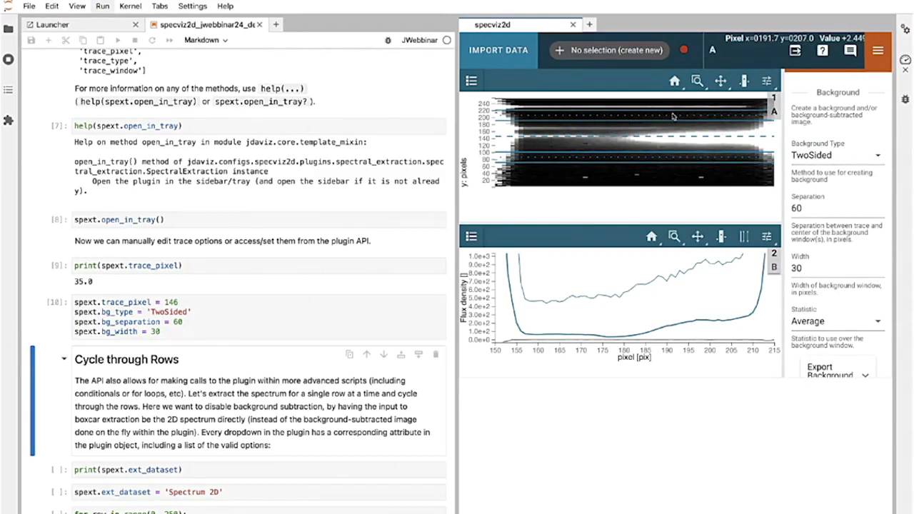
# Step: Try a background separation of 56 pixels in the plugin and restore it to 60
pyautogui.click(880, 212)
pyautogui.click(881, 212)
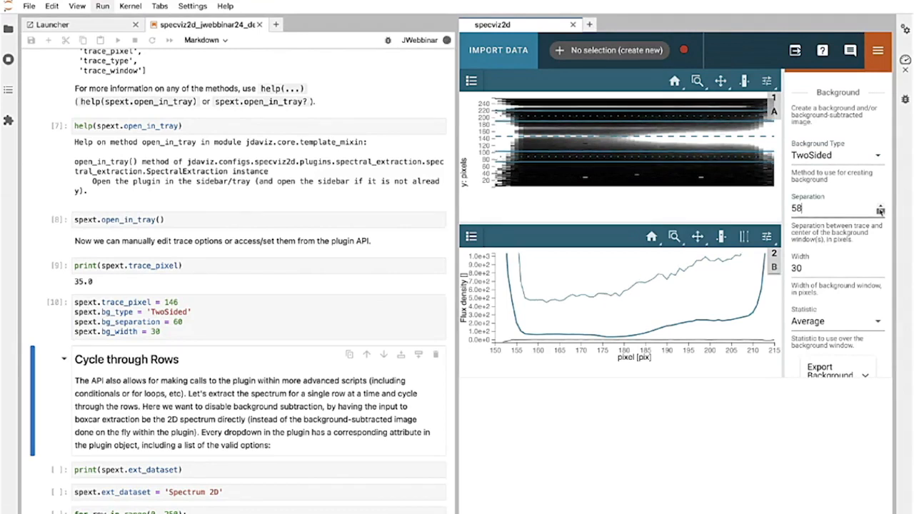
pyautogui.click(881, 212)
pyautogui.click(881, 212)
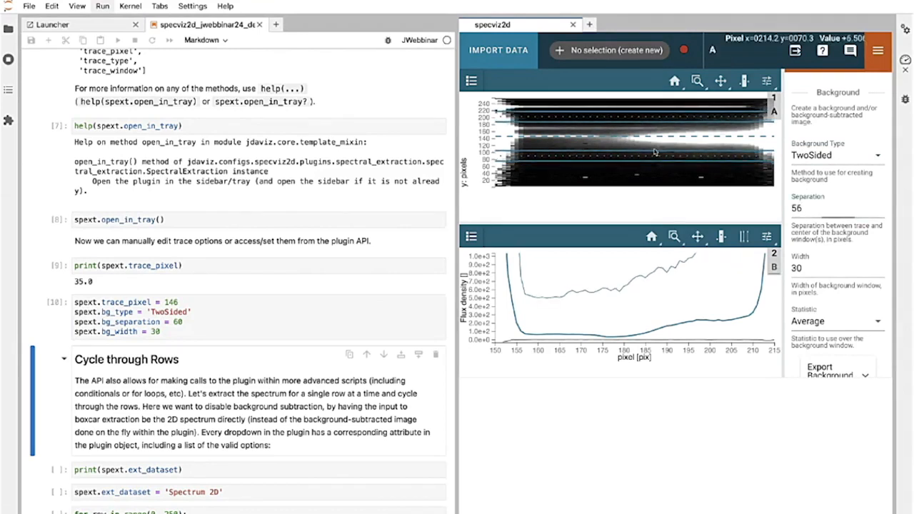
pyautogui.click(881, 206)
pyautogui.click(881, 205)
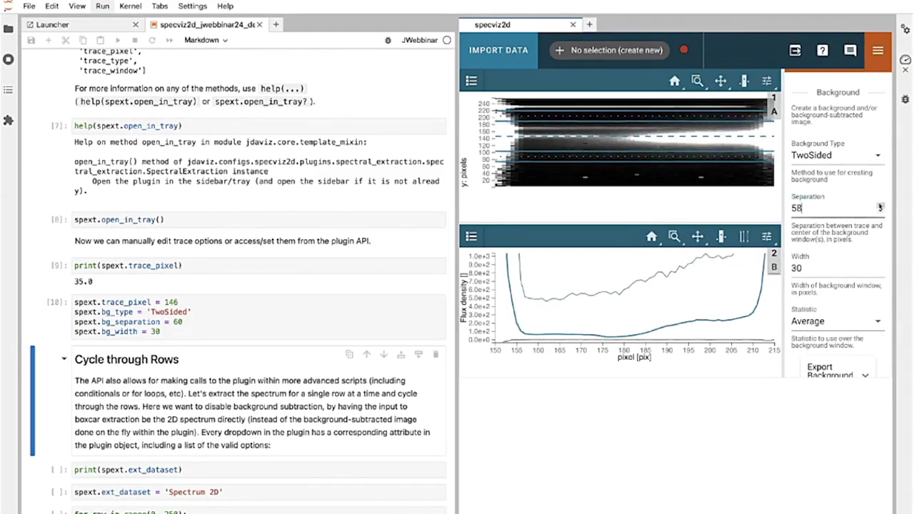
pyautogui.click(881, 206)
pyautogui.click(880, 205)
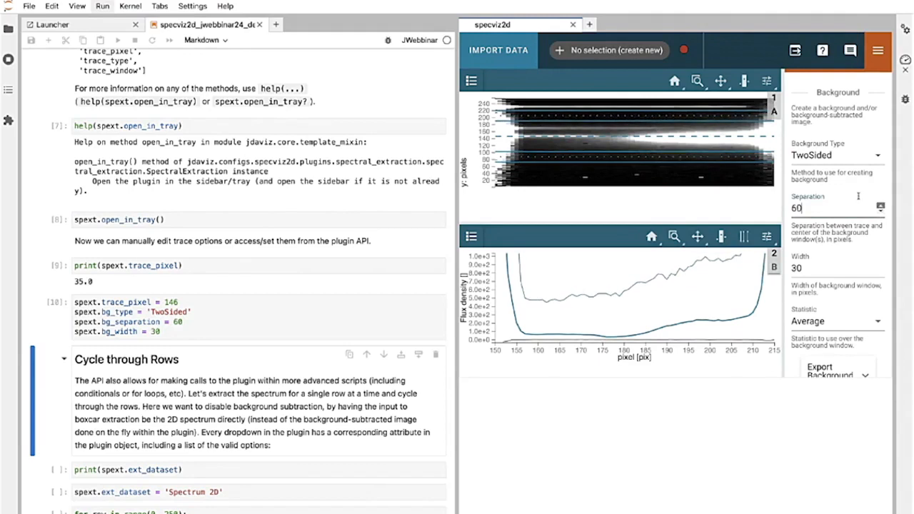
# Step: Try a background window width of 27 pixels and restore it to 30
pyautogui.click(881, 273)
pyautogui.click(881, 273)
pyautogui.click(880, 273)
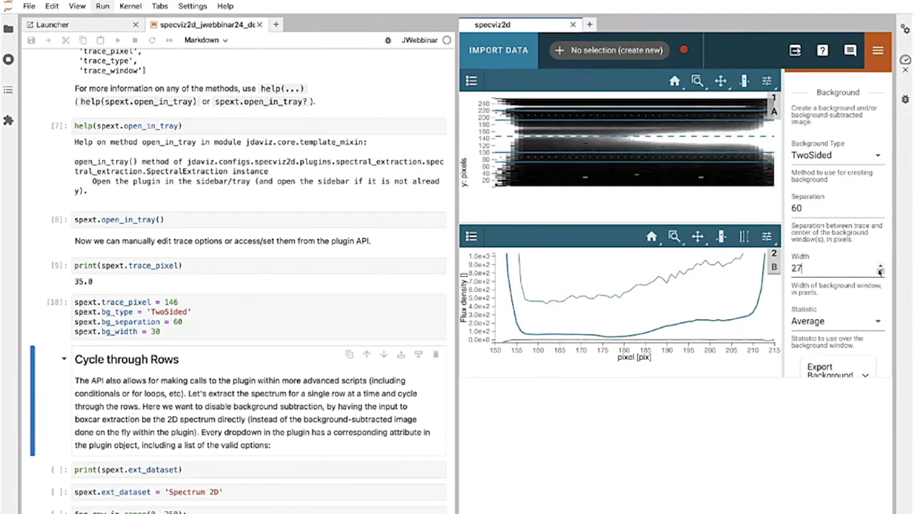
pyautogui.click(880, 265)
pyautogui.click(881, 265)
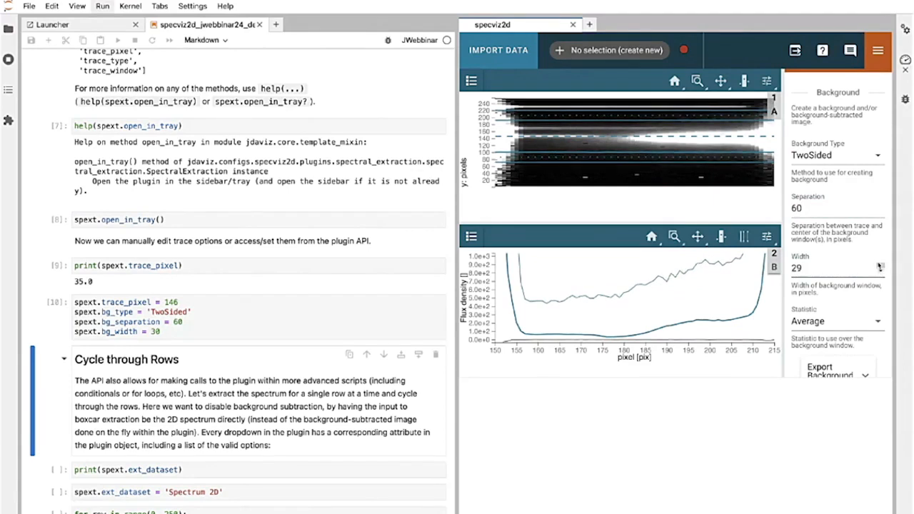
pyautogui.click(881, 266)
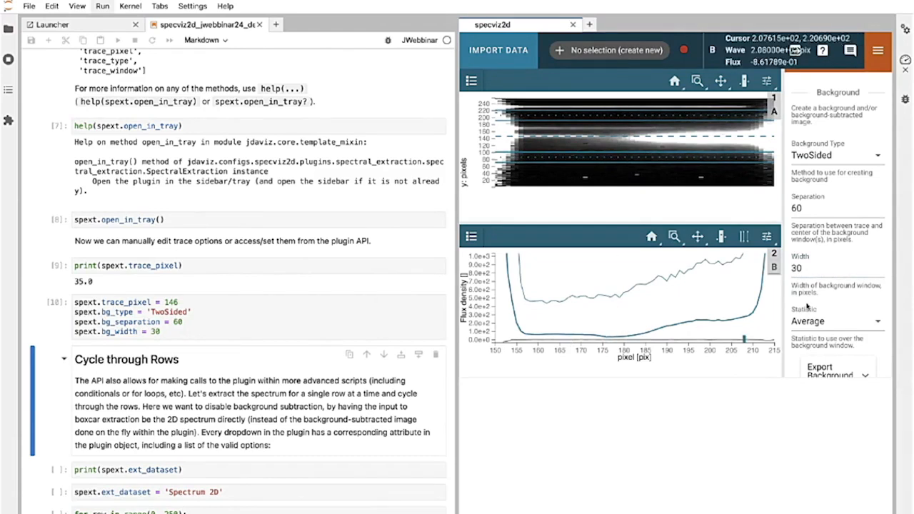
# Step: Review the plugin's background export options and the Extraction section's explanation of the From Plugin source against the Background settings
pyautogui.scroll(-2, 852, 294)
pyautogui.scroll(-2, 851, 295)
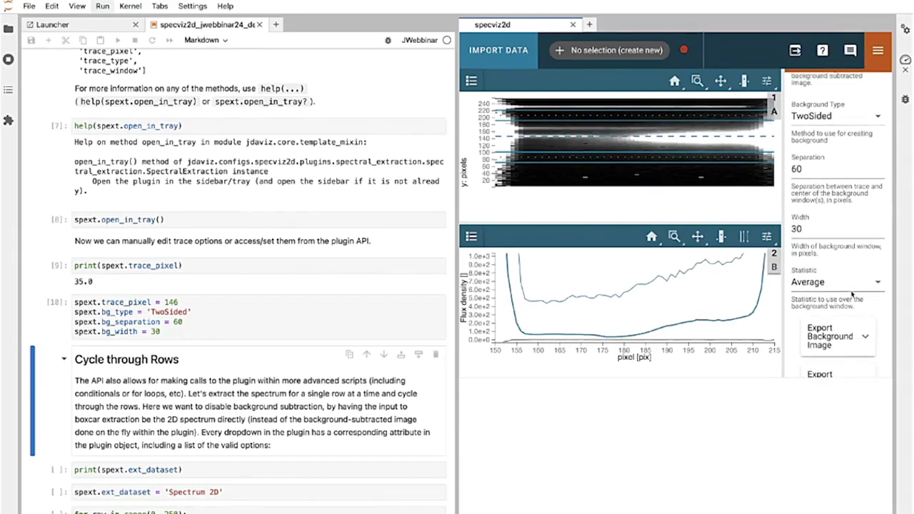
pyautogui.scroll(-5, 852, 294)
pyautogui.scroll(-10, 852, 294)
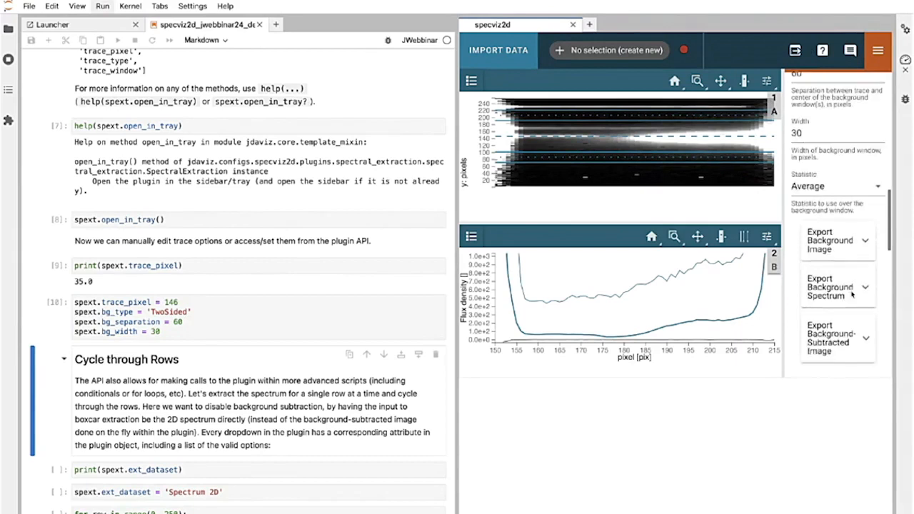
pyautogui.scroll(-2, 848, 294)
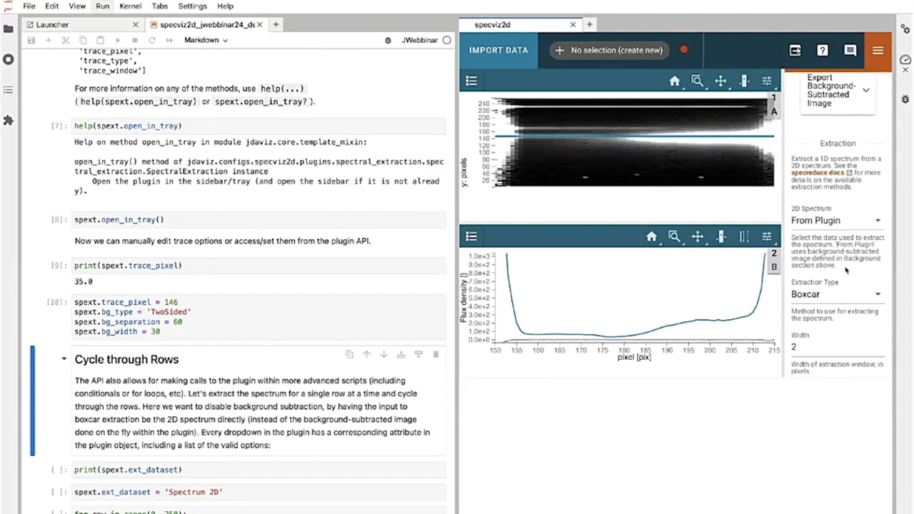
pyautogui.scroll(-4, 846, 270)
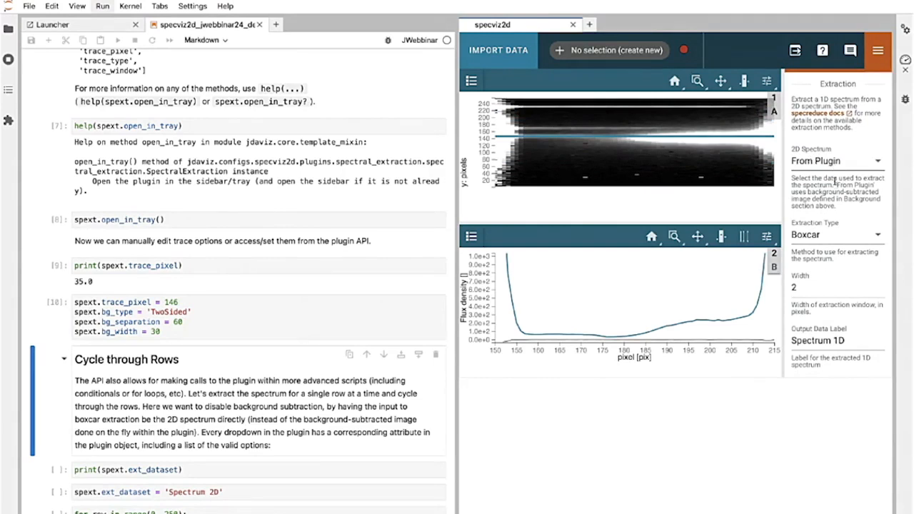
pyautogui.moveTo(835, 184); pyautogui.dragTo(843, 207)
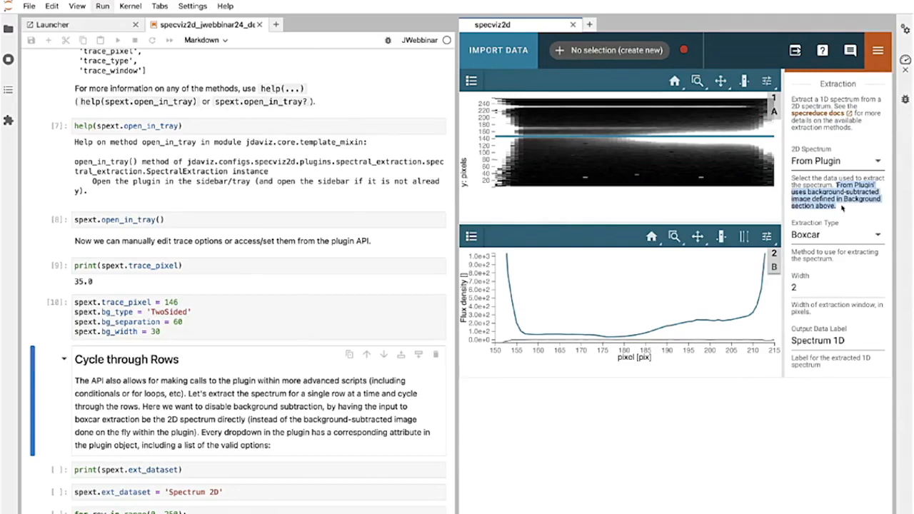
pyautogui.scroll(6, 843, 207)
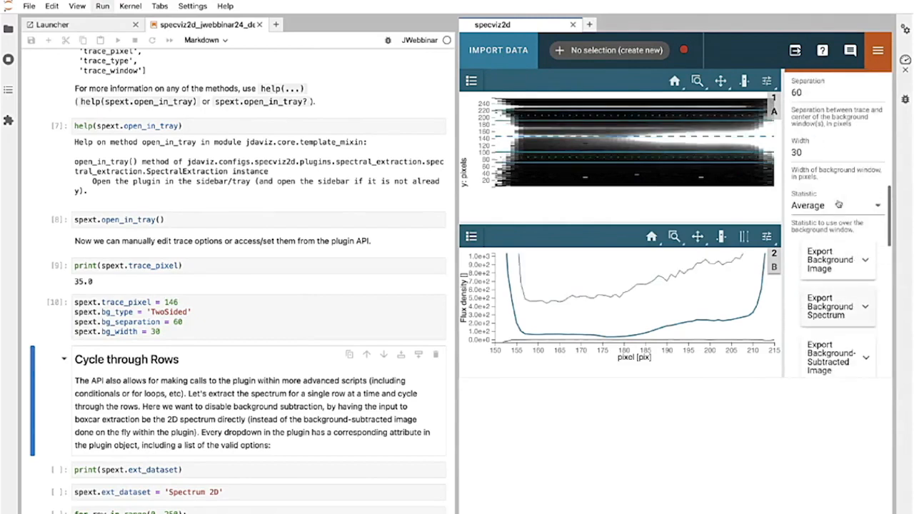
pyautogui.scroll(1, 839, 205)
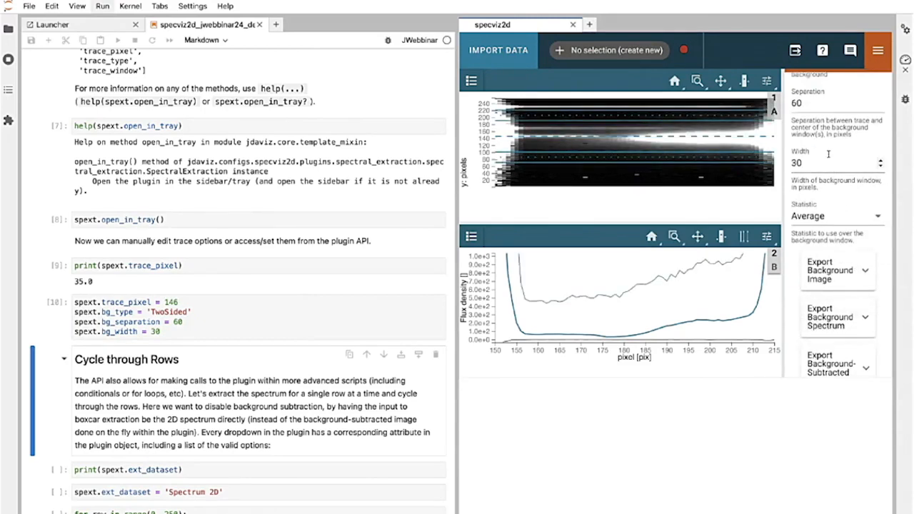
pyautogui.scroll(-8, 829, 155)
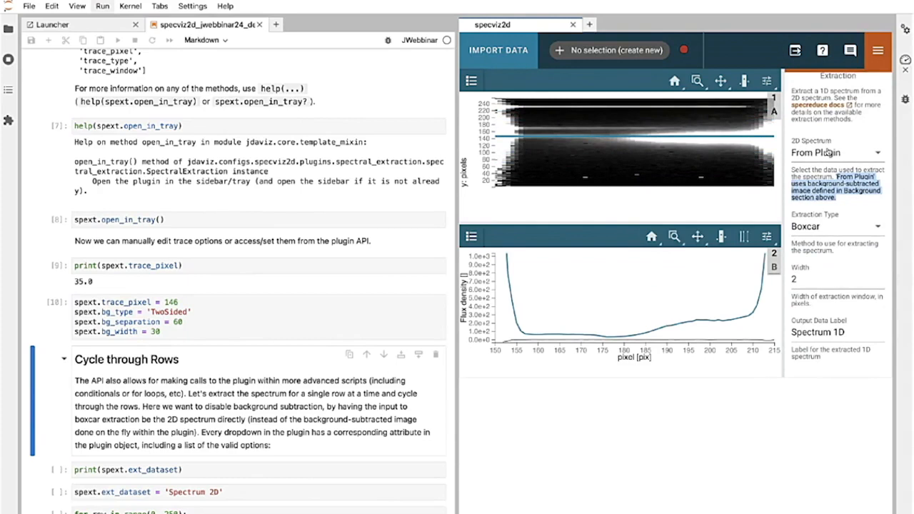
# Step: Check the available 2D Spectrum sources and extraction types in the Extraction section, leaving From Plugin and Boxcar selected
pyautogui.click(827, 152)
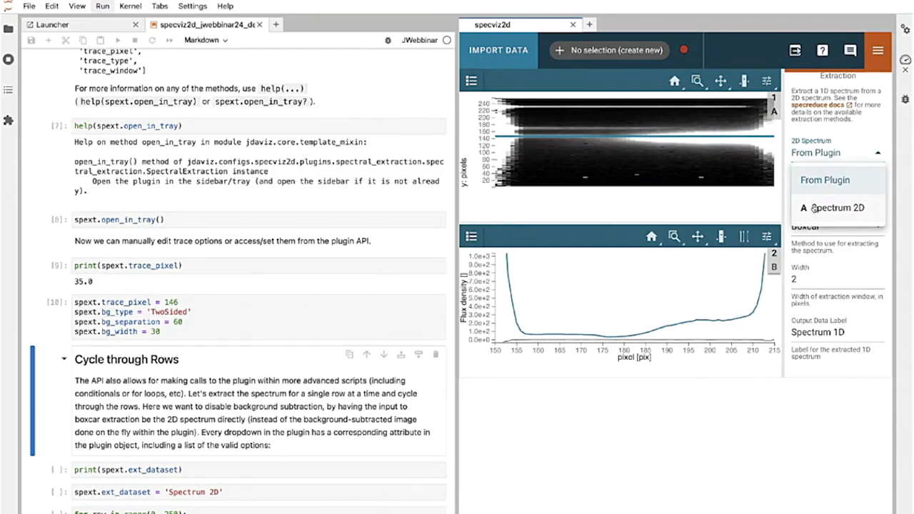
pyautogui.click(841, 131)
pyautogui.scroll(-2, 837, 226)
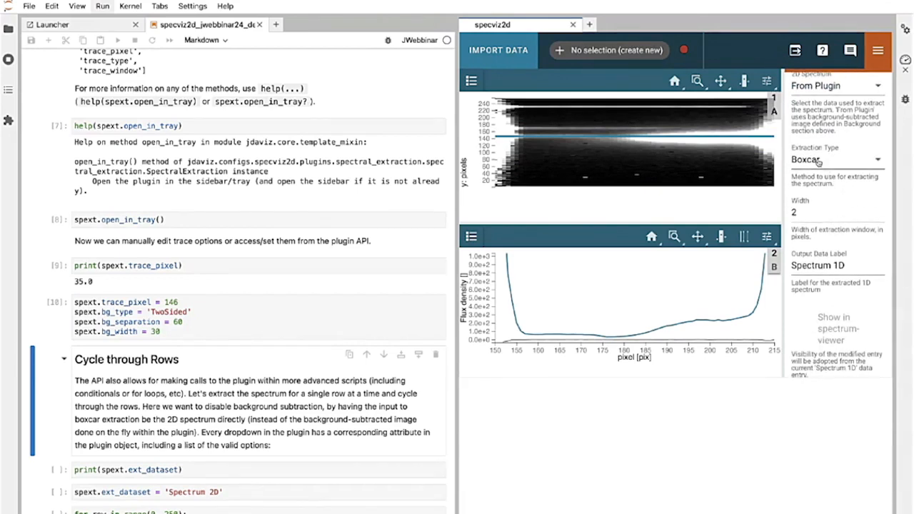
pyautogui.click(818, 162)
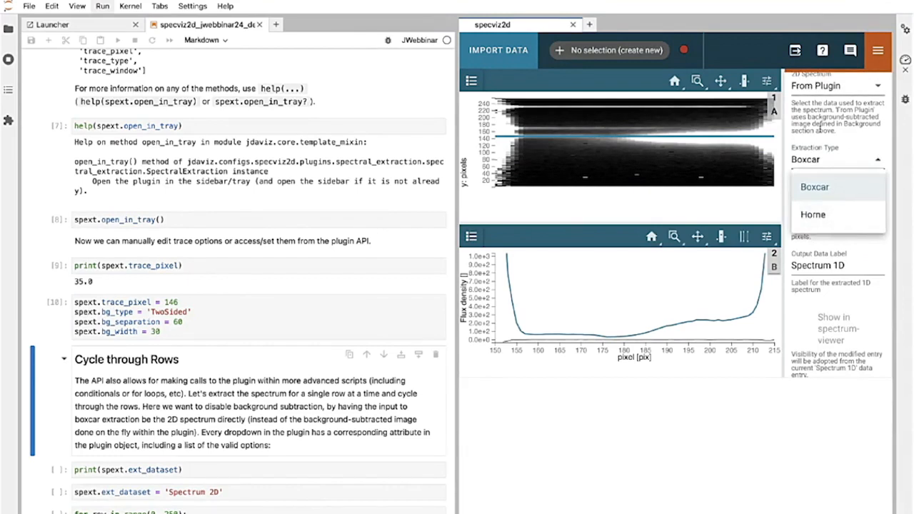
pyautogui.click(820, 158)
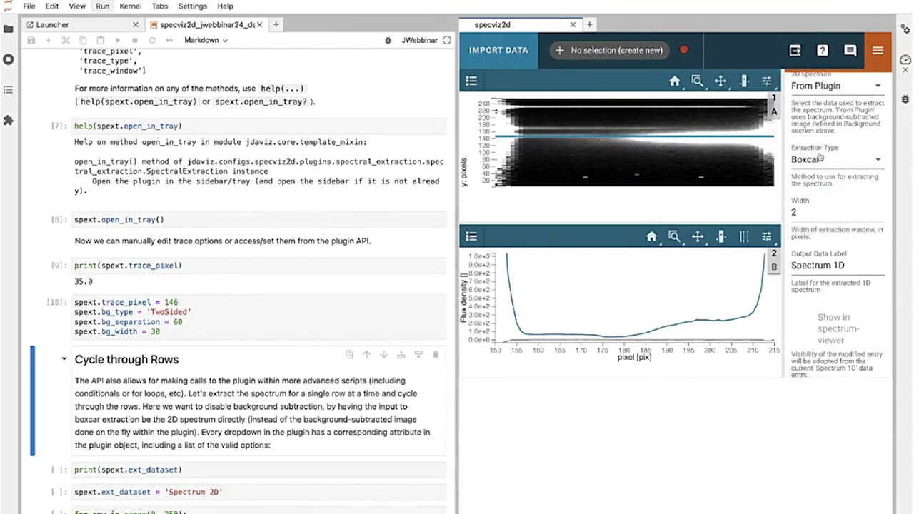
# Step: Try a Boxcar extraction width of 12 pixels
pyautogui.click(879, 210)
pyautogui.click(879, 210)
pyautogui.click(879, 210)
pyautogui.click(879, 210)
pyautogui.click(879, 210)
pyautogui.click(880, 210)
pyautogui.click(879, 210)
pyautogui.click(880, 210)
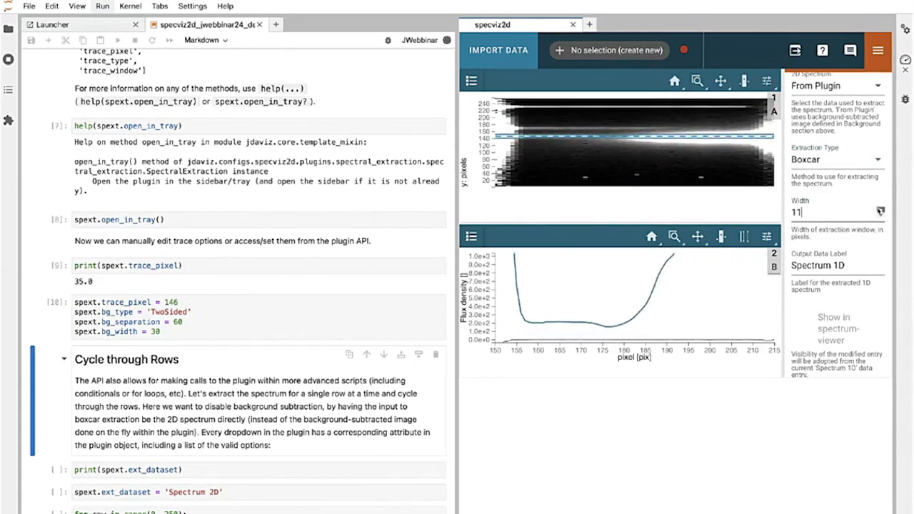
pyautogui.click(880, 211)
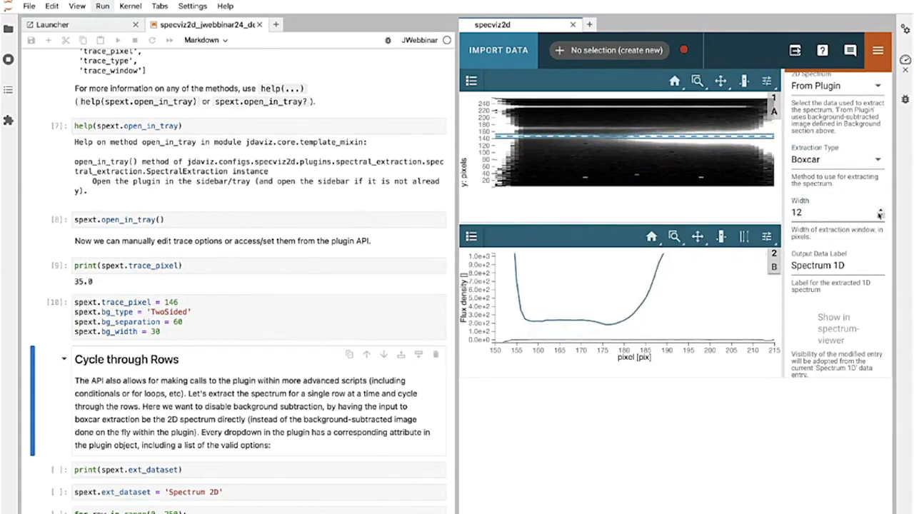
# Step: Reduce the Boxcar extraction width to 1 pixel
pyautogui.click(880, 216)
pyautogui.click(880, 216)
pyautogui.click(880, 215)
pyautogui.click(880, 216)
pyautogui.click(880, 216)
pyautogui.click(880, 216)
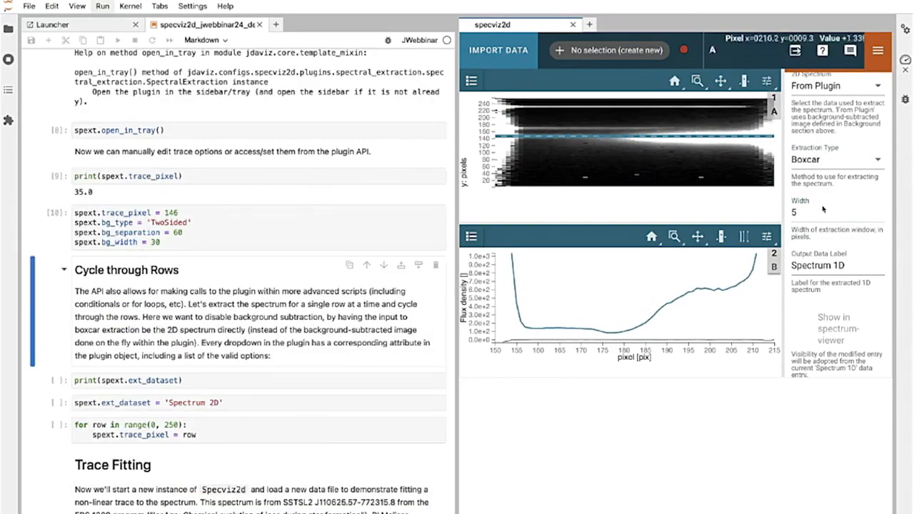
pyautogui.click(881, 216)
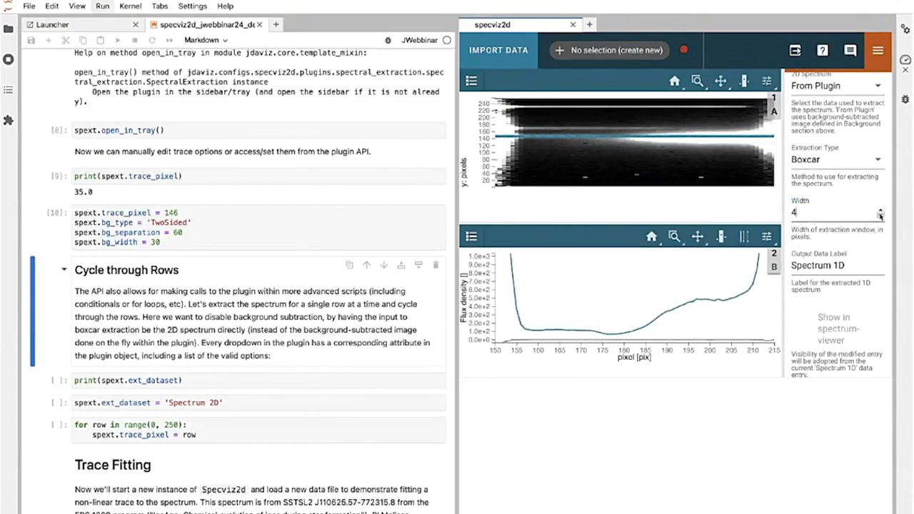
pyautogui.click(881, 216)
pyautogui.click(881, 216)
pyautogui.click(880, 215)
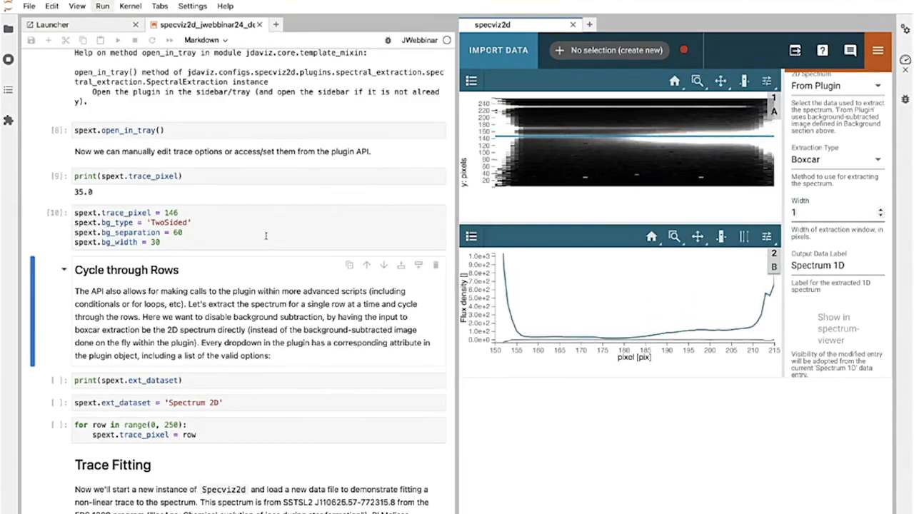
# Step: Review the notebook's trace and background settings cell, the dir(spext) attribute list and the plugin's Extraction settings
pyautogui.scroll(-1, 266, 235)
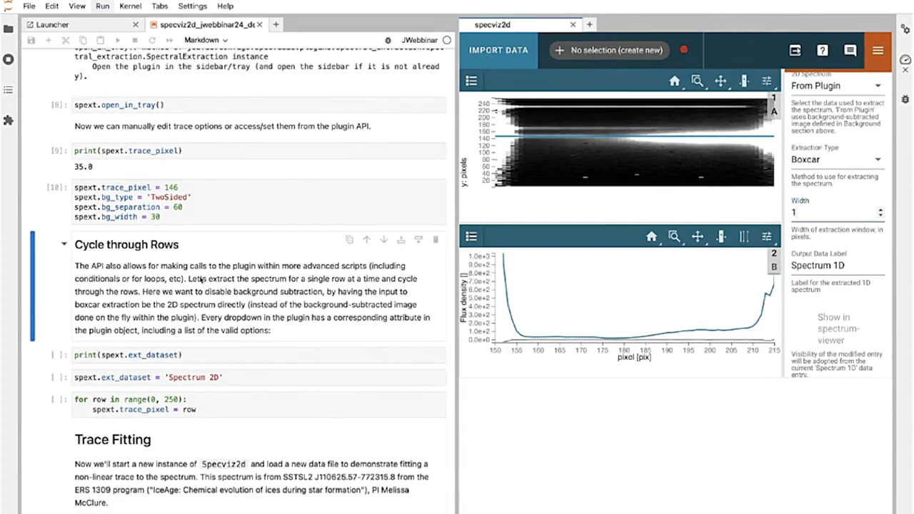
pyautogui.click(160, 209)
pyautogui.click(61, 188)
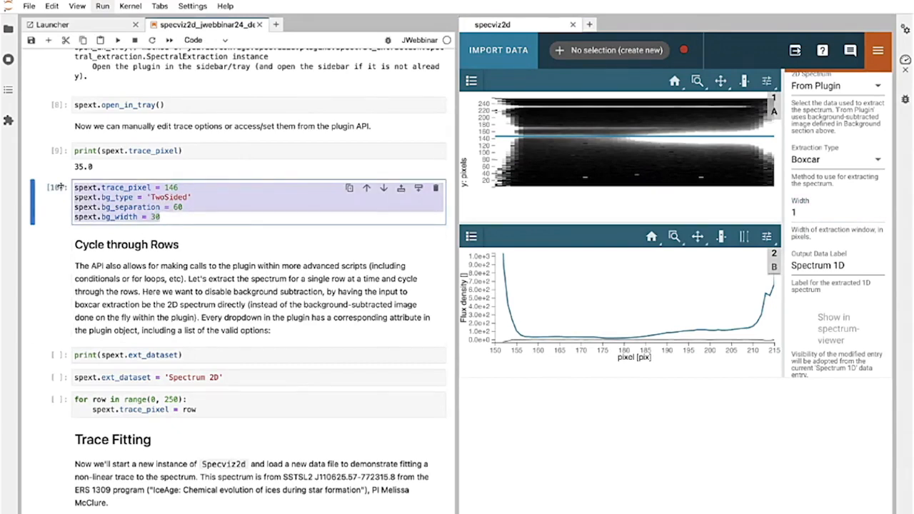
pyautogui.scroll(-1, 126, 201)
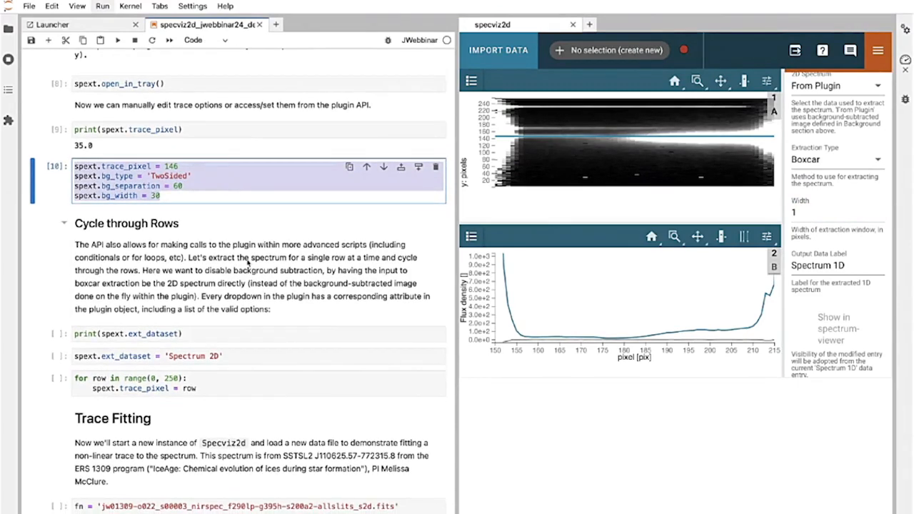
pyautogui.scroll(10, 247, 264)
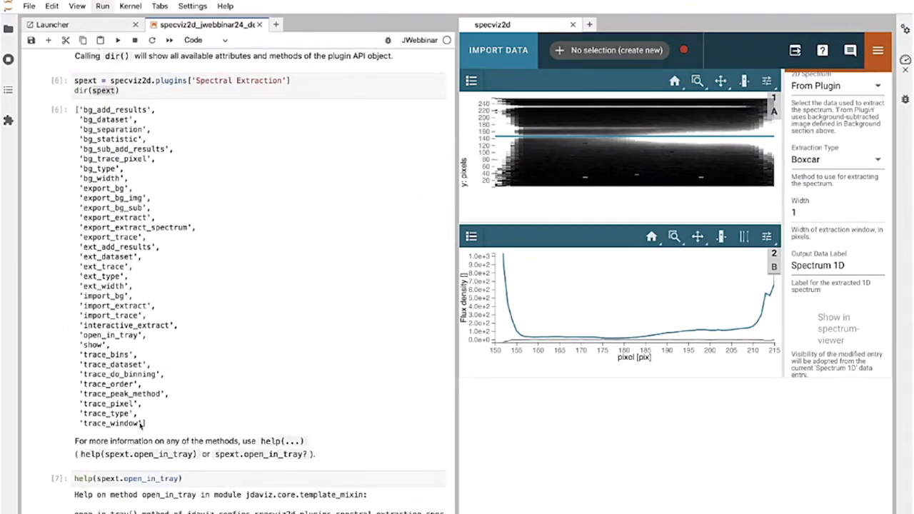
pyautogui.scroll(-10, 142, 424)
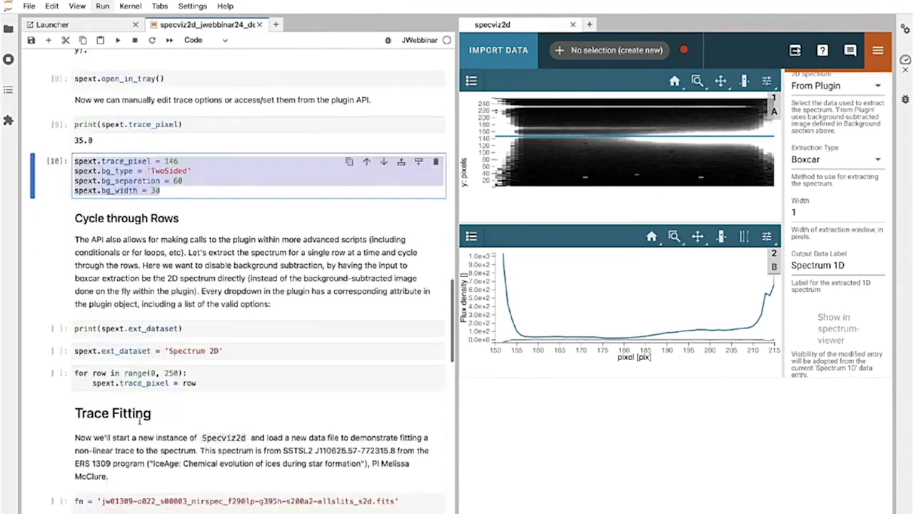
pyautogui.scroll(3, 790, 160)
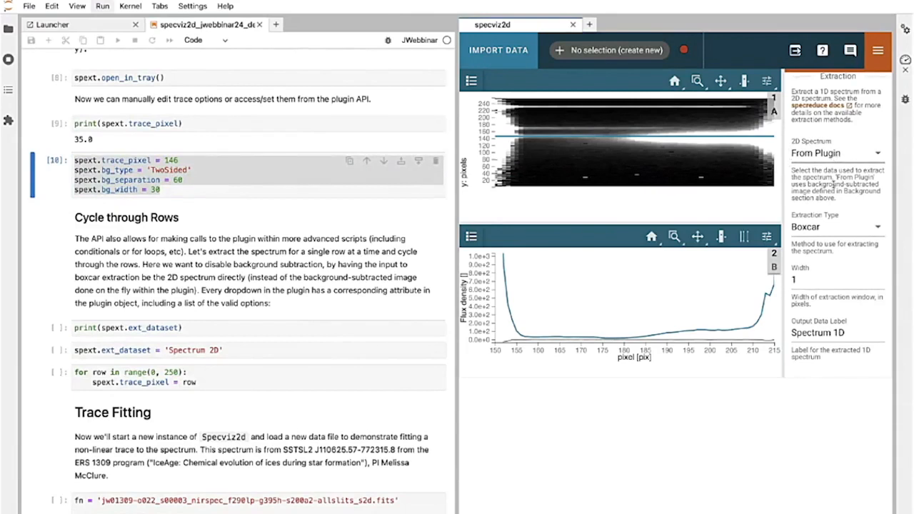
pyautogui.scroll(1, 834, 184)
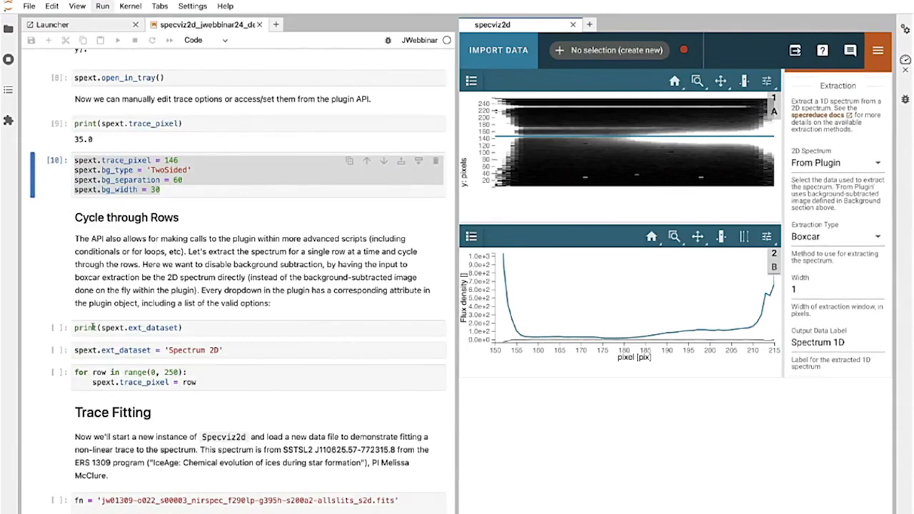
# Step: Run the cell that prints spext.ext_dataset and compare its choices with the plugin's 2D Spectrum options, leaving From Plugin selected
pyautogui.moveTo(124, 325); pyautogui.dragTo(175, 322)
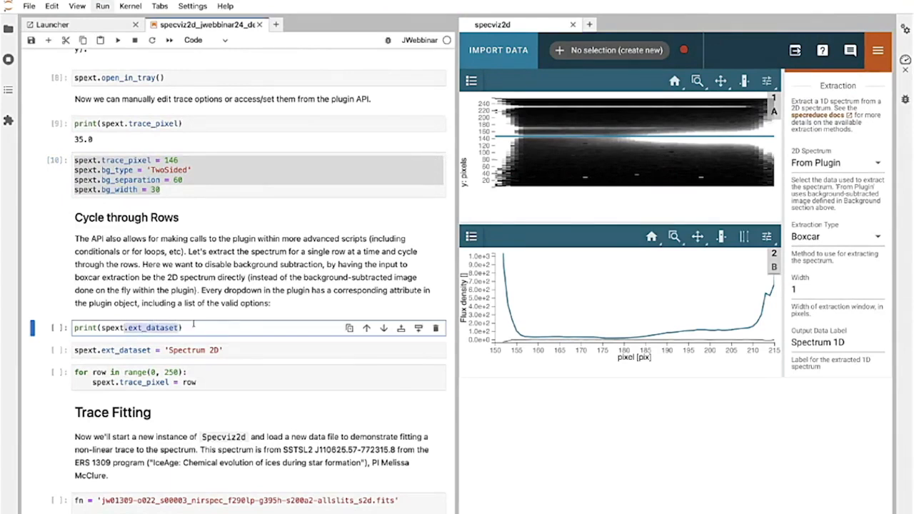
pyautogui.hotkey('shift', 'Return')
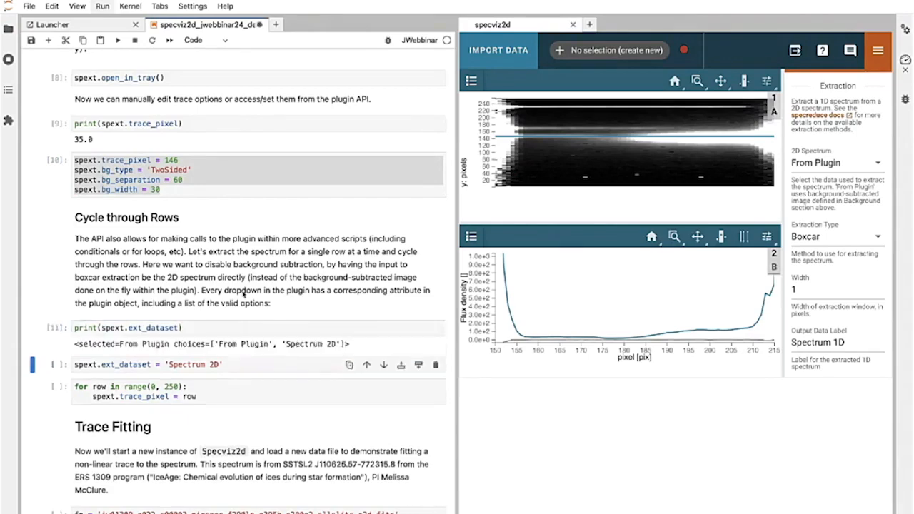
pyautogui.scroll(-1, 254, 253)
pyautogui.scroll(-2, 254, 253)
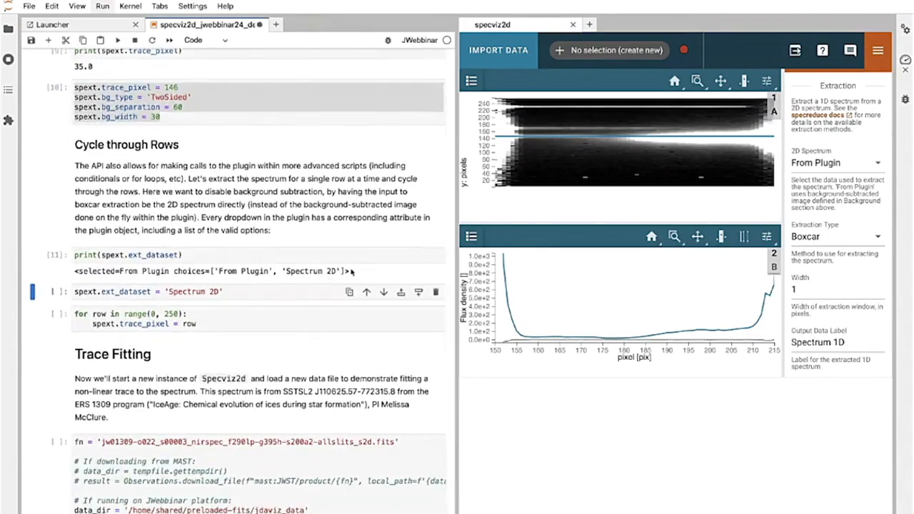
pyautogui.click(351, 272)
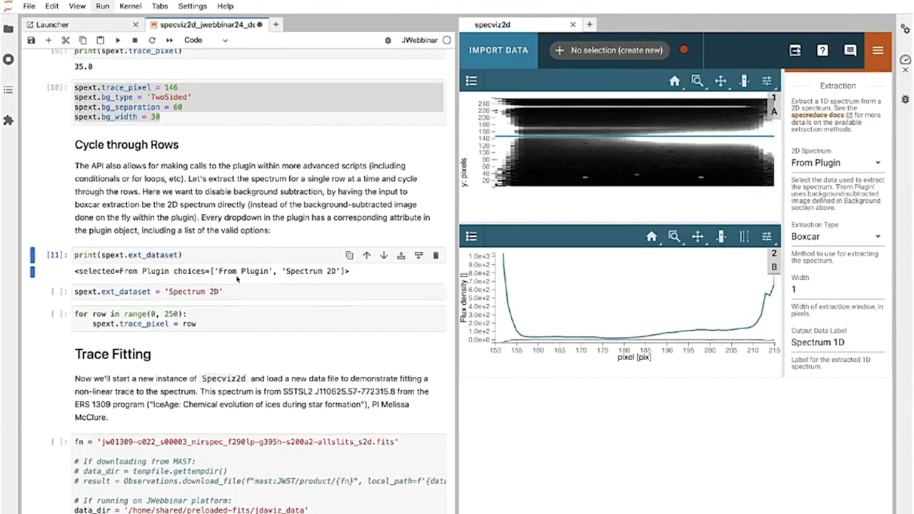
pyautogui.moveTo(210, 275); pyautogui.dragTo(342, 273)
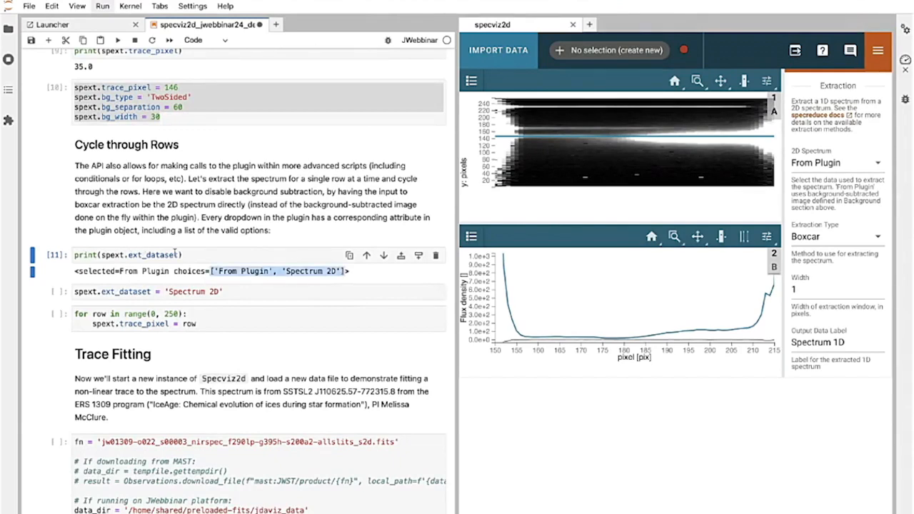
pyautogui.click(832, 163)
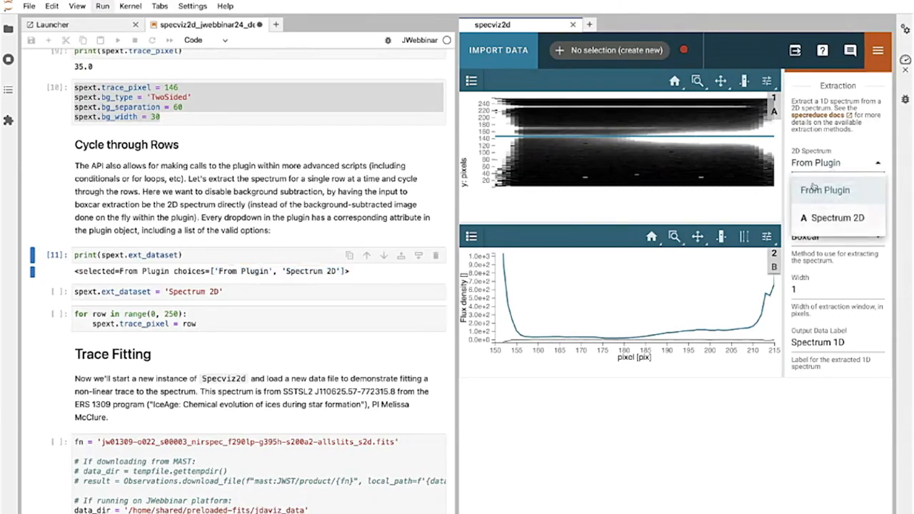
pyautogui.click(823, 138)
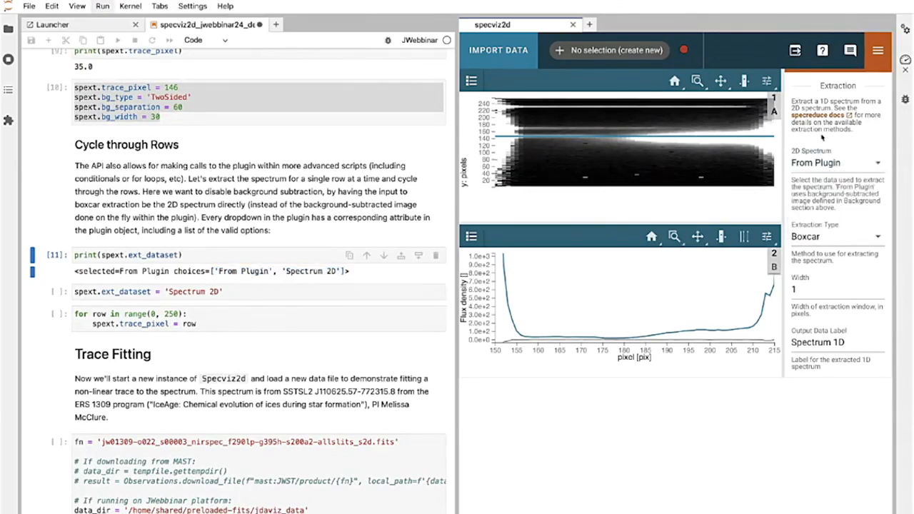
# Step: Run the cell that sets spext.ext_dataset to 'Spectrum 2D' and check the 2D Spectrum choice in the plugin's Extraction section
pyautogui.click(240, 291)
pyautogui.hotkey('shift', 'Return')
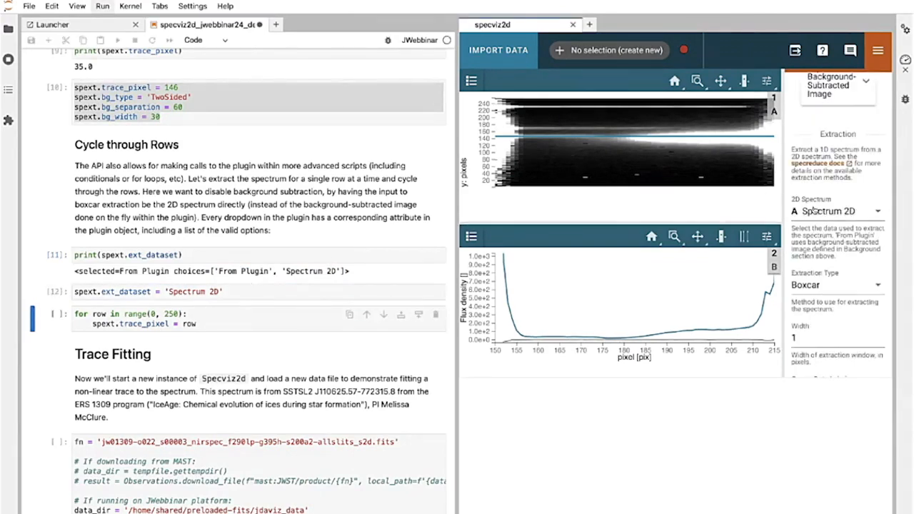
pyautogui.scroll(-2, 813, 211)
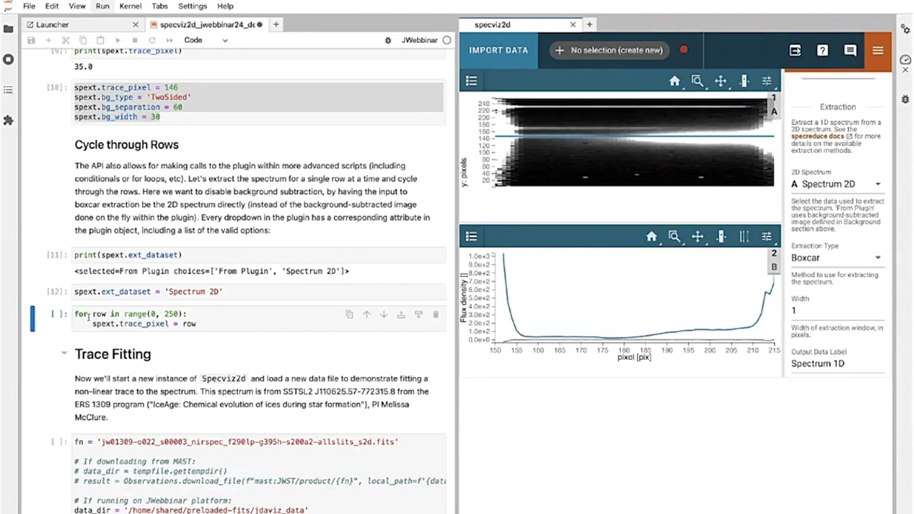
# Step: Lower the flat trace's pixel row to 97 in the plugin's Trace section, matching the spext.trace_pixel attribute in the loop cell
pyautogui.doubleClick(167, 323)
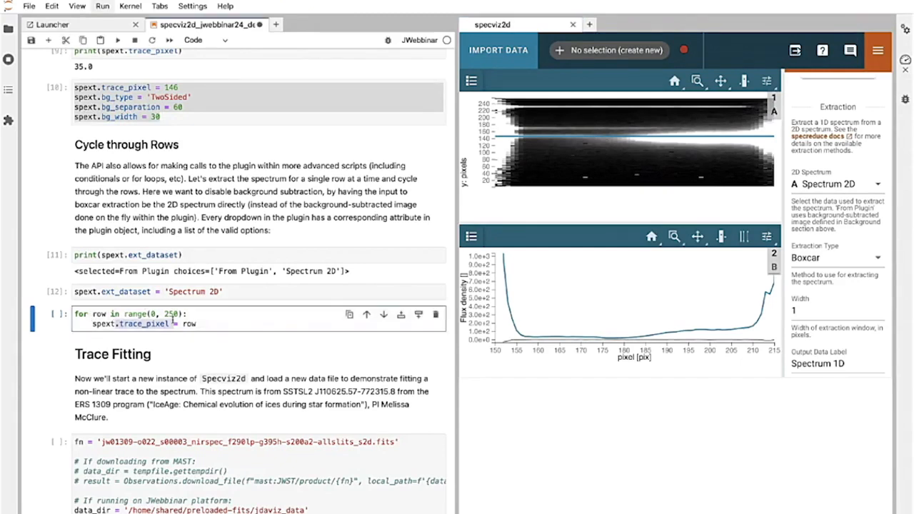
pyautogui.scroll(5, 855, 280)
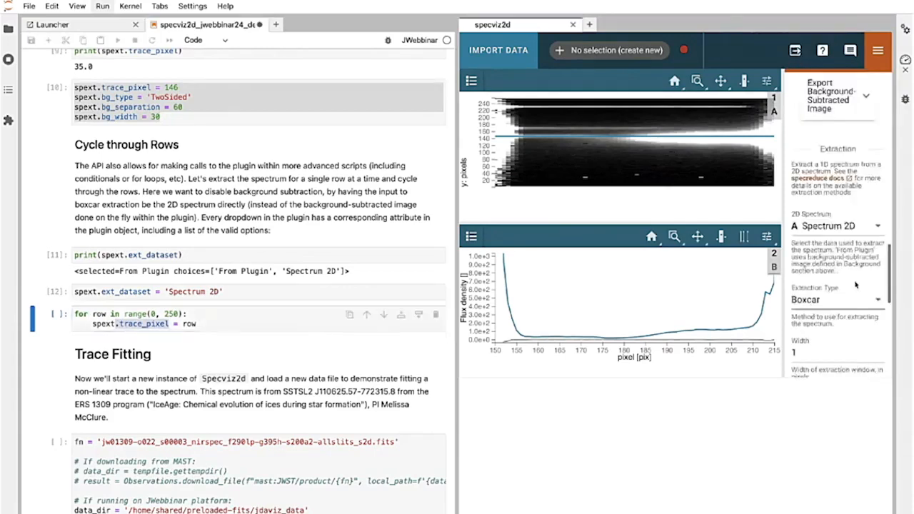
pyautogui.scroll(8, 855, 280)
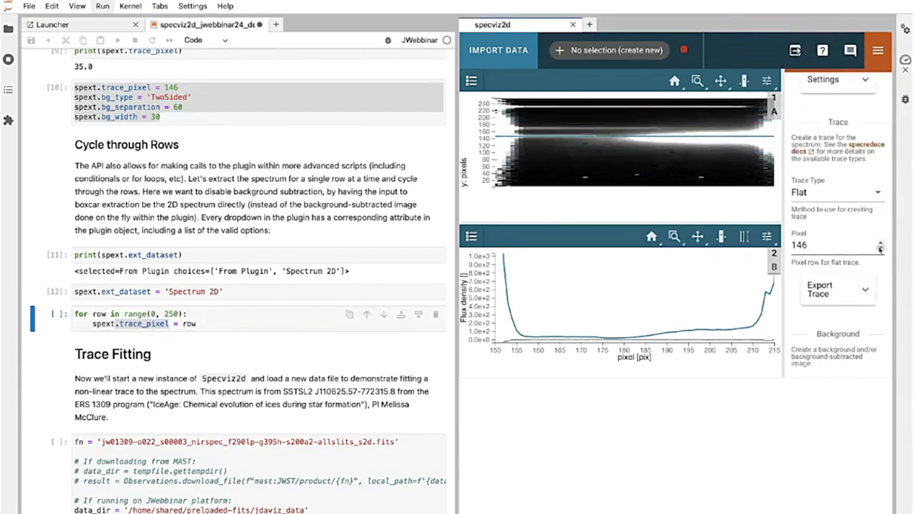
pyautogui.click(881, 249)
pyautogui.moveTo(880, 249); pyautogui.dragTo(881, 247)
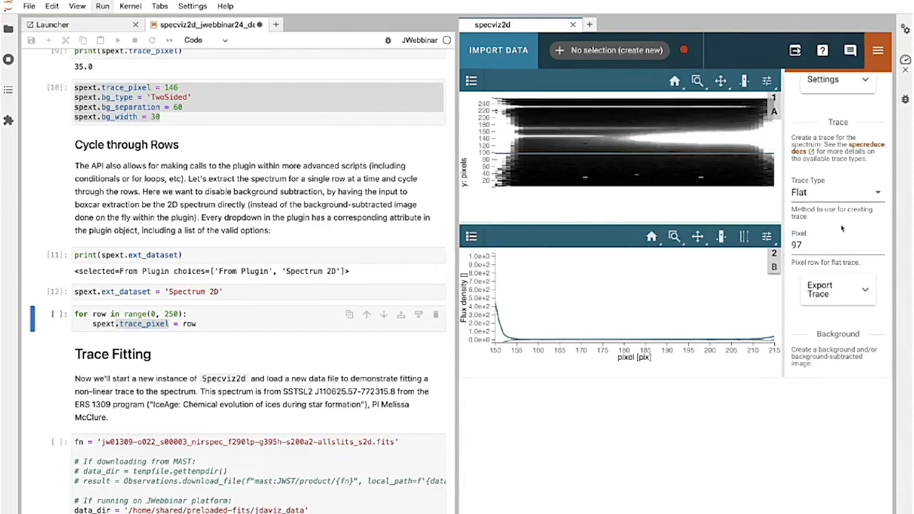
# Step: Run the notebook loop that steps spext.trace_pixel through every row in range(0, 250)
pyautogui.scroll(-10, 843, 230)
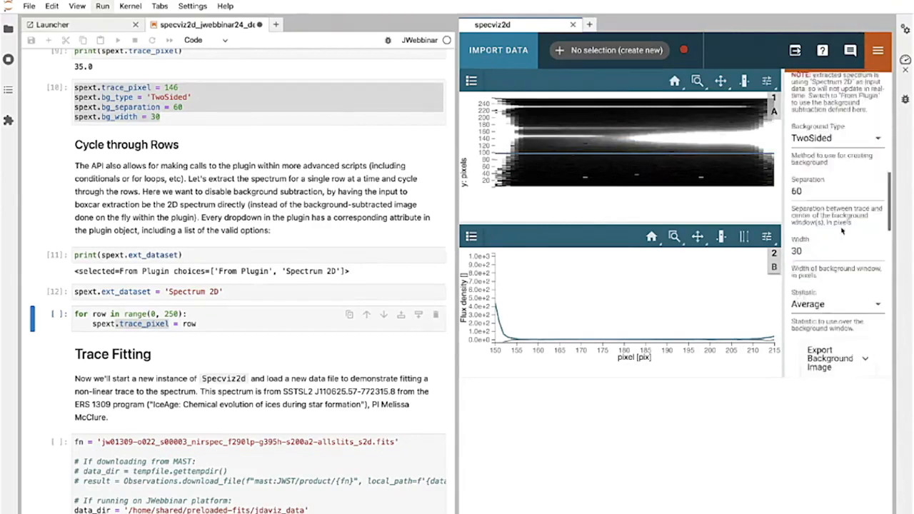
pyautogui.scroll(-5, 842, 225)
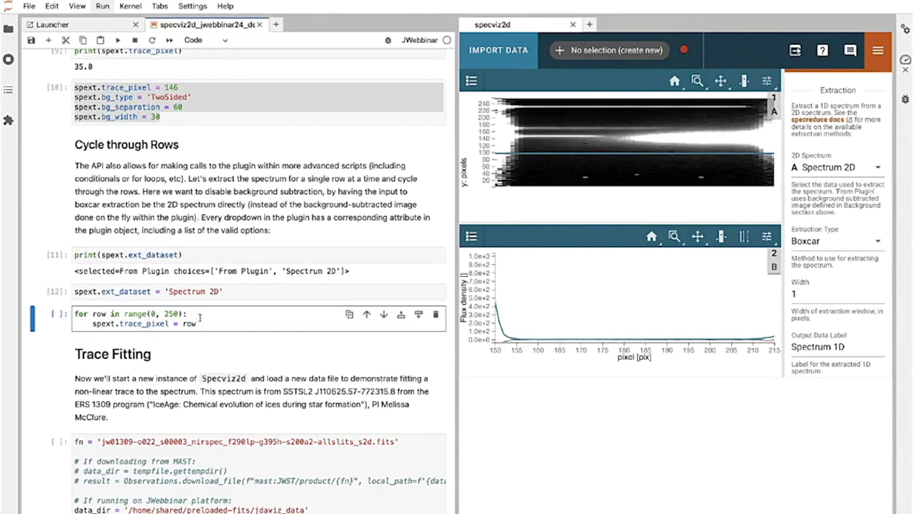
pyautogui.hotkey('shift', 'Return')
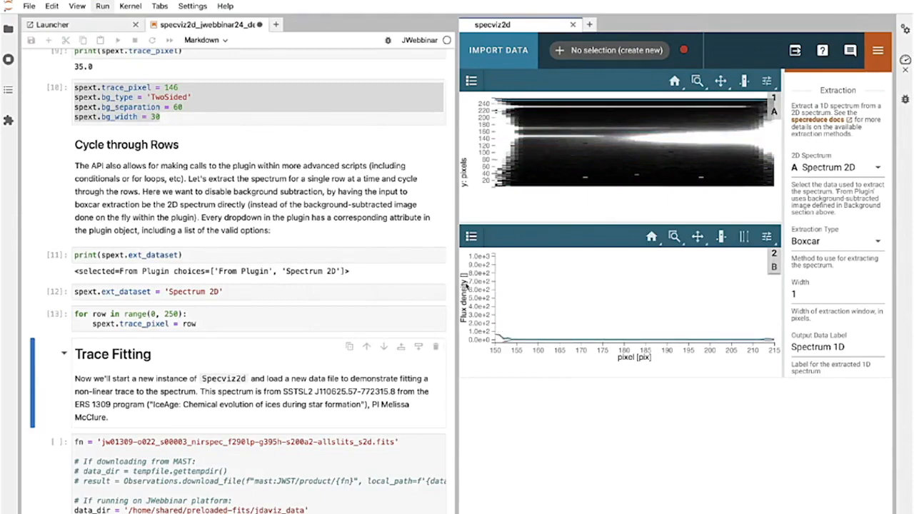
# Step: Run the Trace Fitting cell that loads the jw01309 NIRSpec s2d file into a new Specviz2d, and dock its viewer beside a widened notebook
pyautogui.scroll(-5, 217, 105)
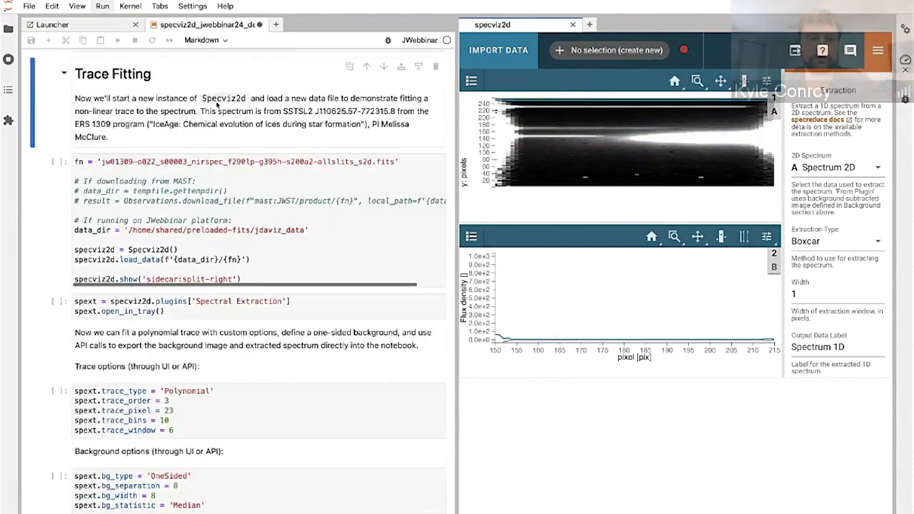
pyautogui.click(264, 169)
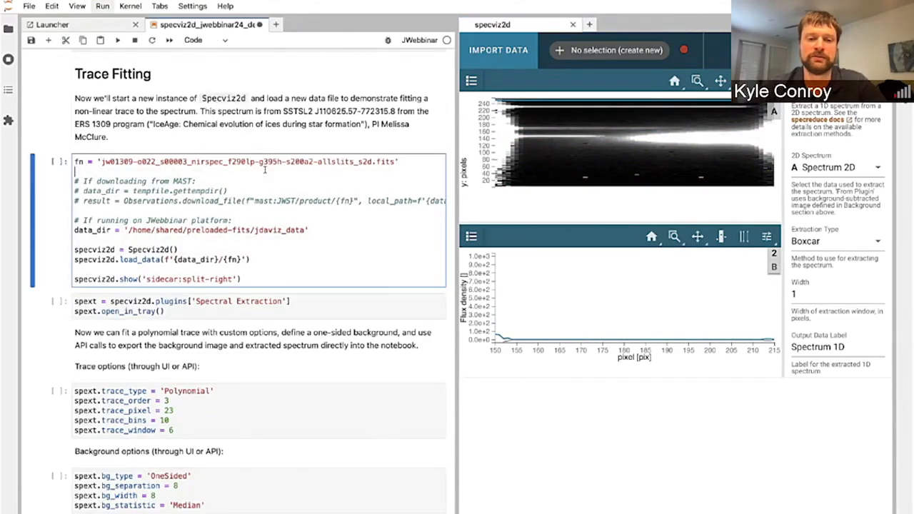
pyautogui.hotkey('shift', 'Return')
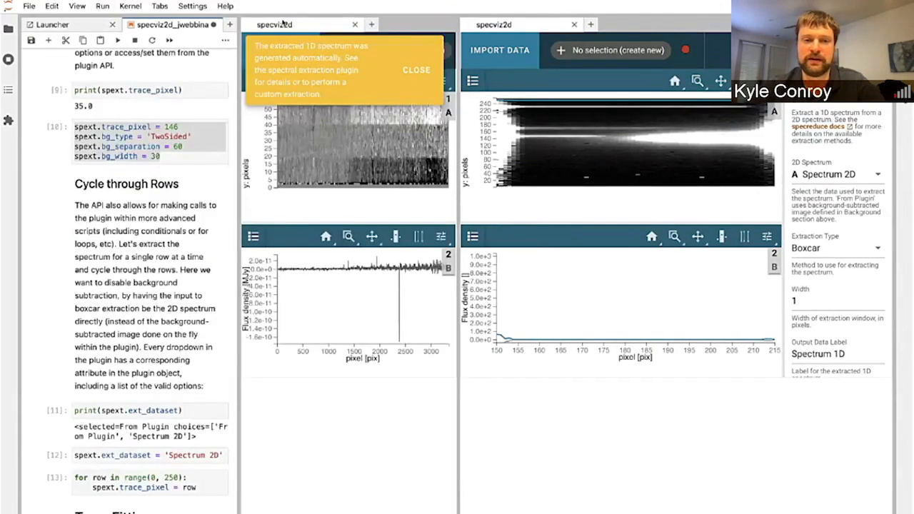
pyautogui.moveTo(284, 25); pyautogui.dragTo(577, 28)
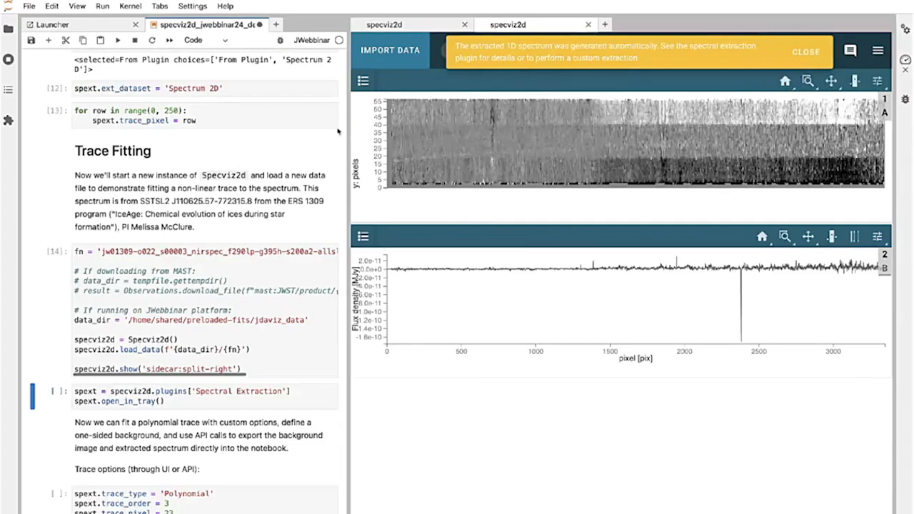
pyautogui.moveTo(348, 133); pyautogui.dragTo(457, 137)
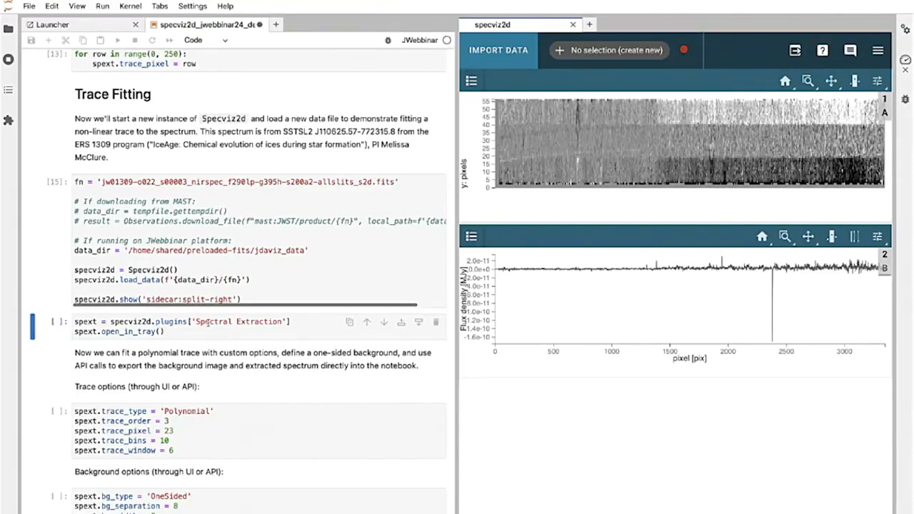
# Step: Run the cell that opens the new instance's Spectral Extraction plugin, and set its trace type to Polynomial
pyautogui.hotkey('shift', 'Return')
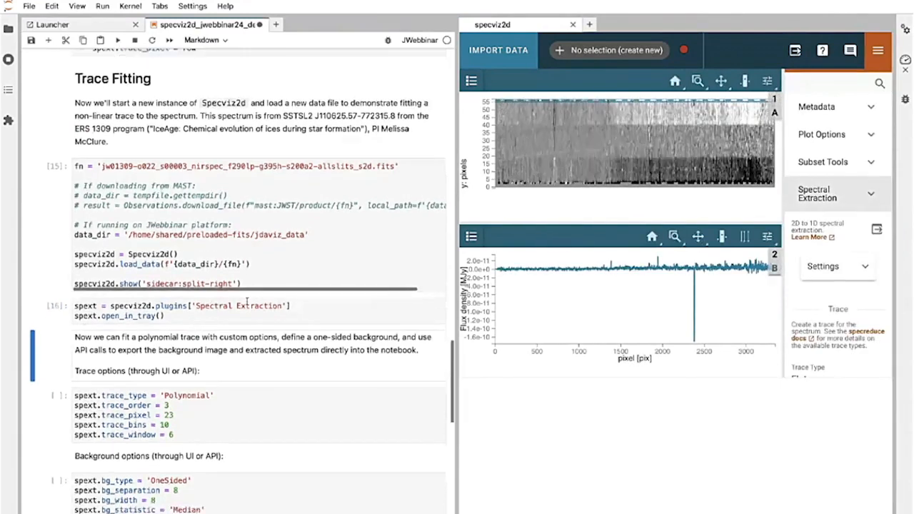
pyautogui.scroll(-3, 246, 303)
pyautogui.scroll(-2, 840, 202)
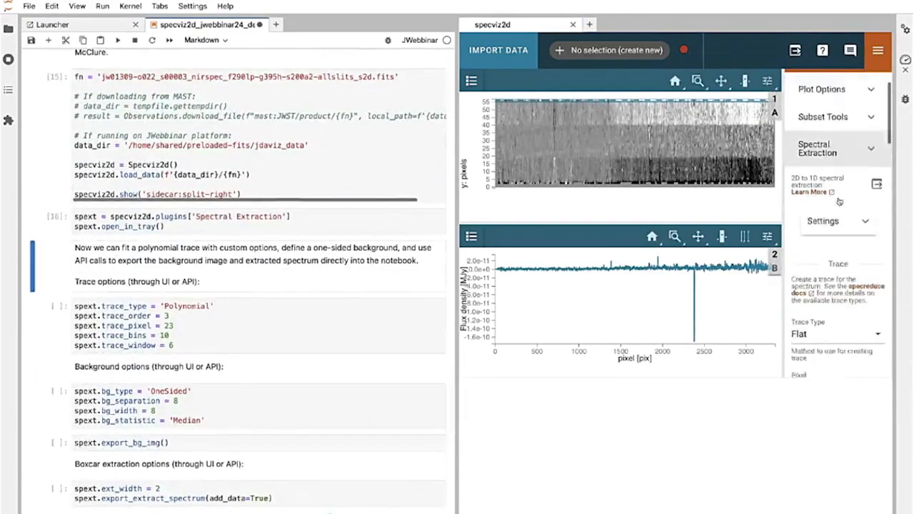
pyautogui.scroll(-4, 840, 202)
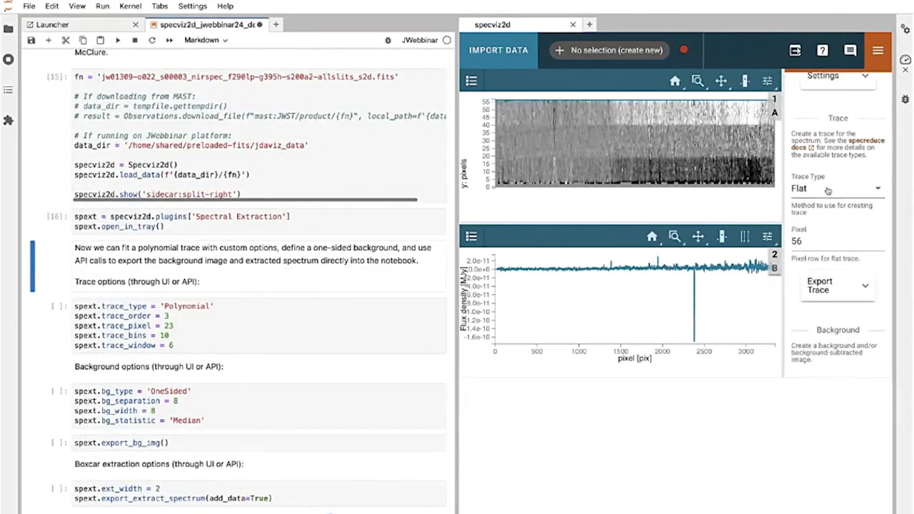
pyautogui.click(827, 189)
pyautogui.click(828, 242)
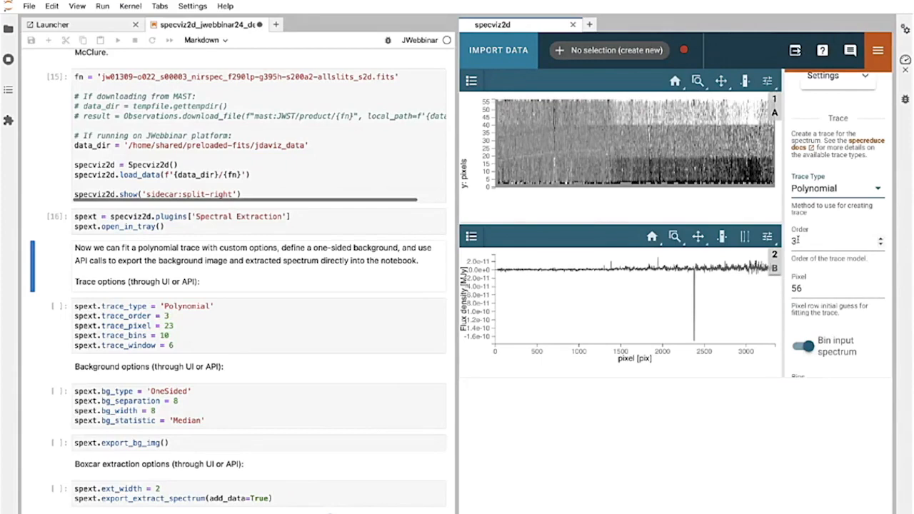
# Step: Set the polynomial trace's initial pixel row guess to 23
pyautogui.click(881, 294)
pyautogui.click(881, 293)
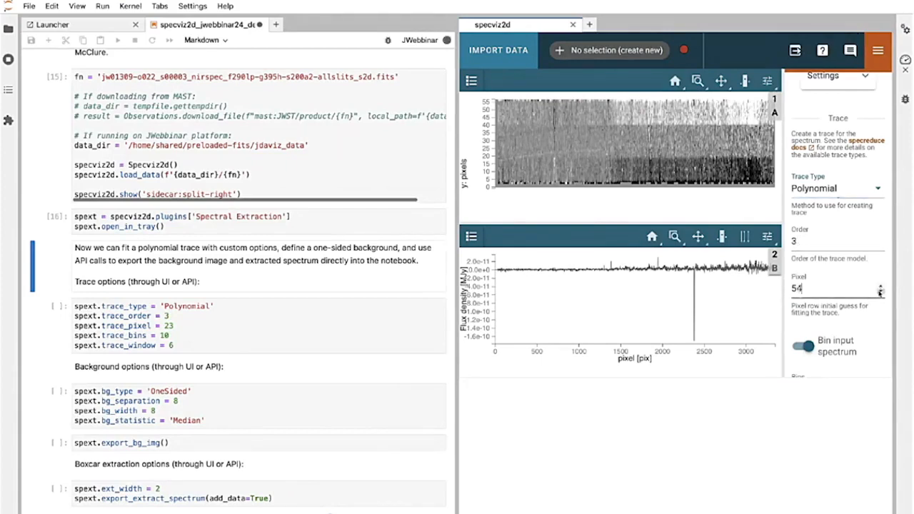
pyautogui.click(881, 293)
pyautogui.click(881, 293)
pyautogui.click(881, 292)
pyautogui.click(881, 293)
pyautogui.click(880, 293)
pyautogui.click(880, 292)
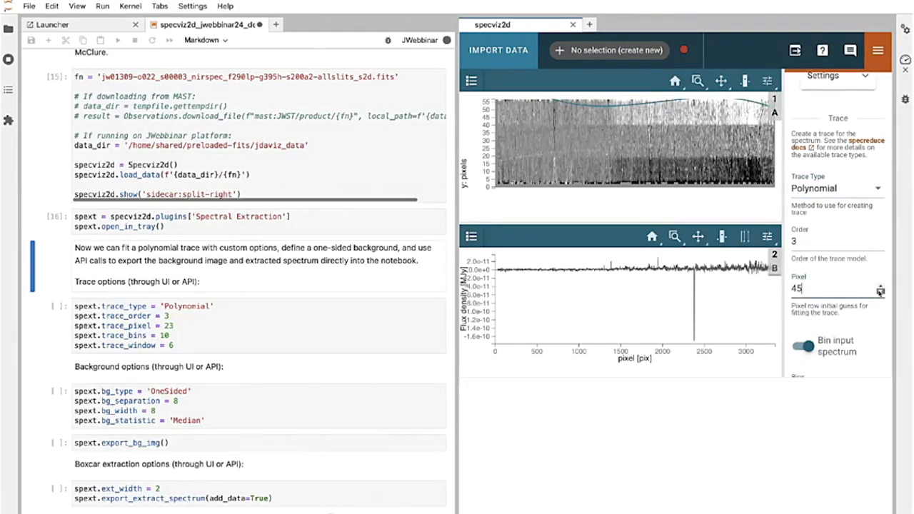
pyautogui.click(881, 293)
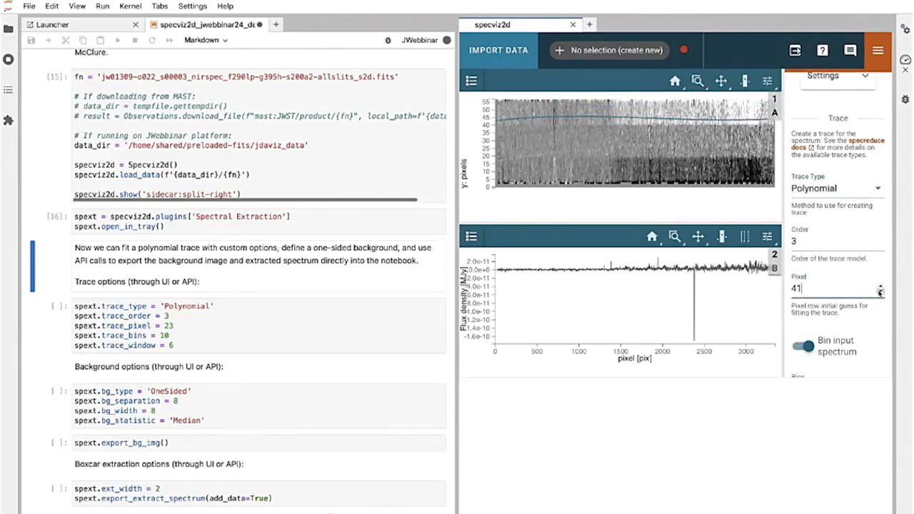
pyautogui.click(881, 293)
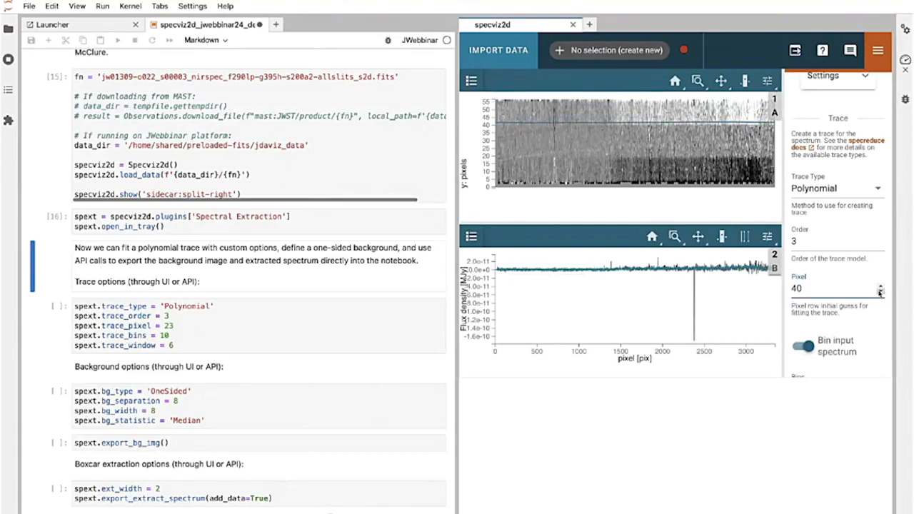
pyautogui.click(880, 293)
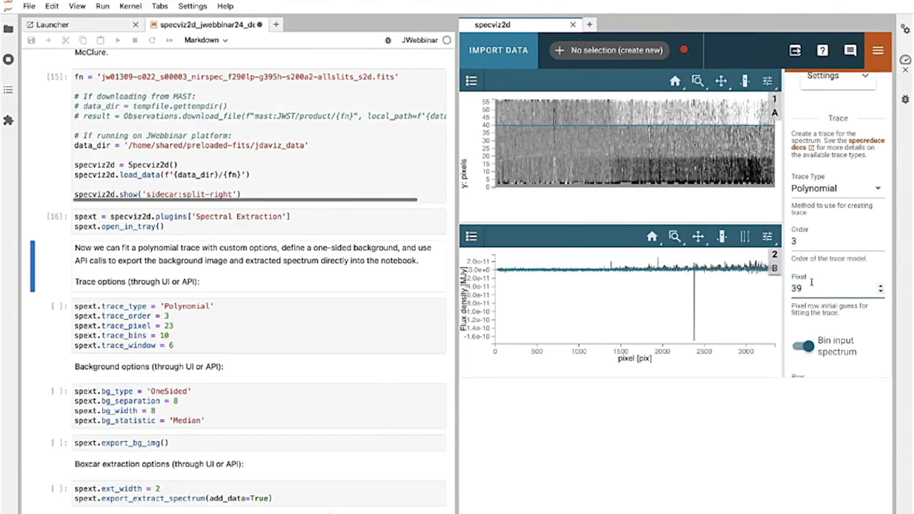
pyautogui.moveTo(810, 288); pyautogui.dragTo(778, 288)
pyautogui.write('23')
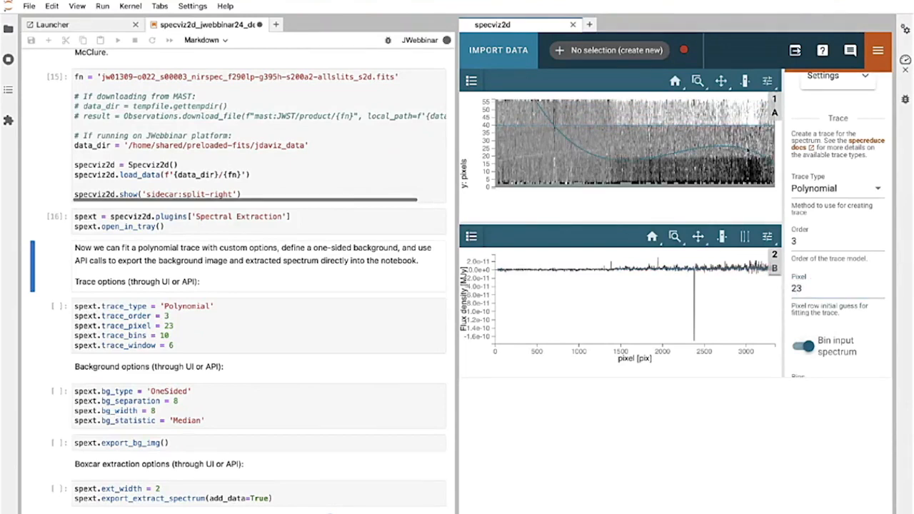
# Step: Set the polynomial trace's number of bins to 10 and its peak-finding window width to 6
pyautogui.scroll(-5, 812, 202)
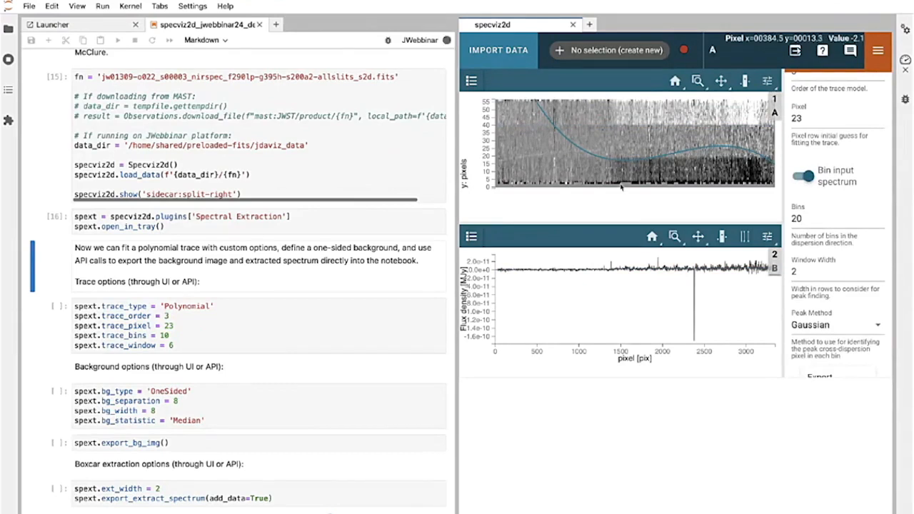
pyautogui.click(803, 214)
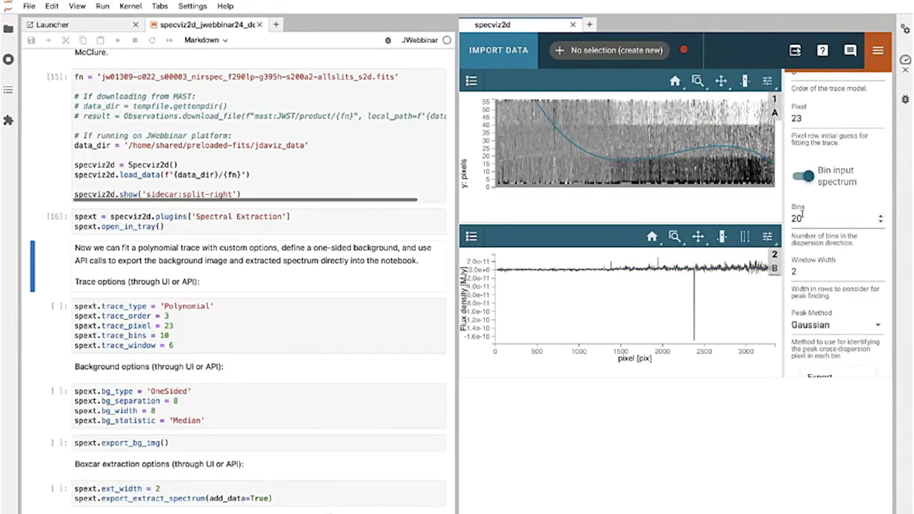
pyautogui.write('10')
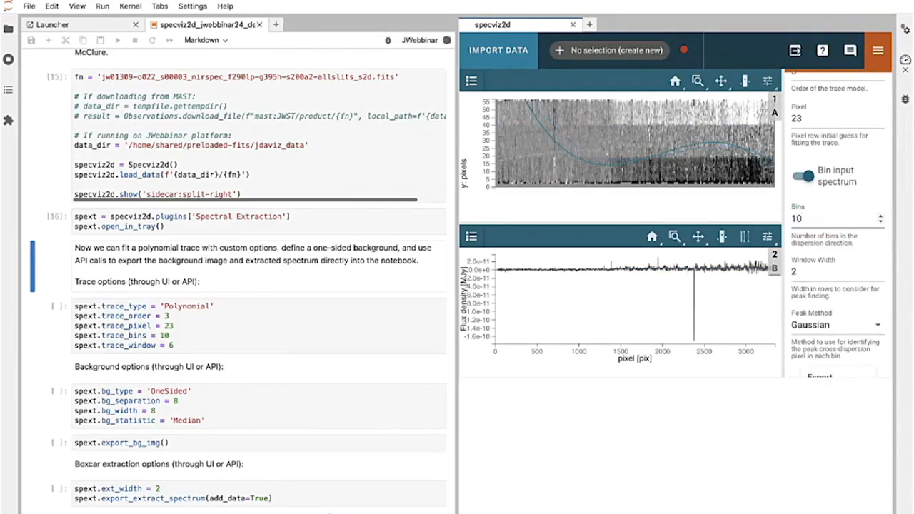
pyautogui.click(793, 271)
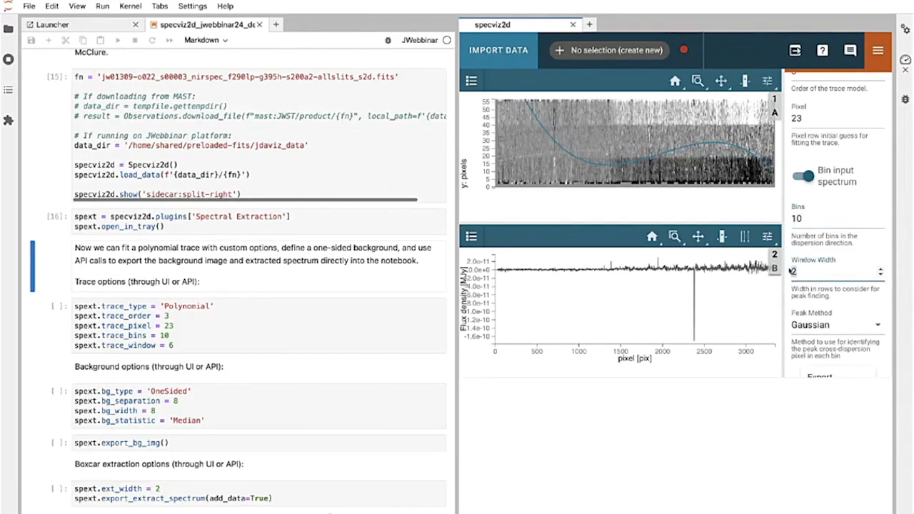
pyautogui.press('BackSpace')
pyautogui.write('6')
pyautogui.press('Tab')
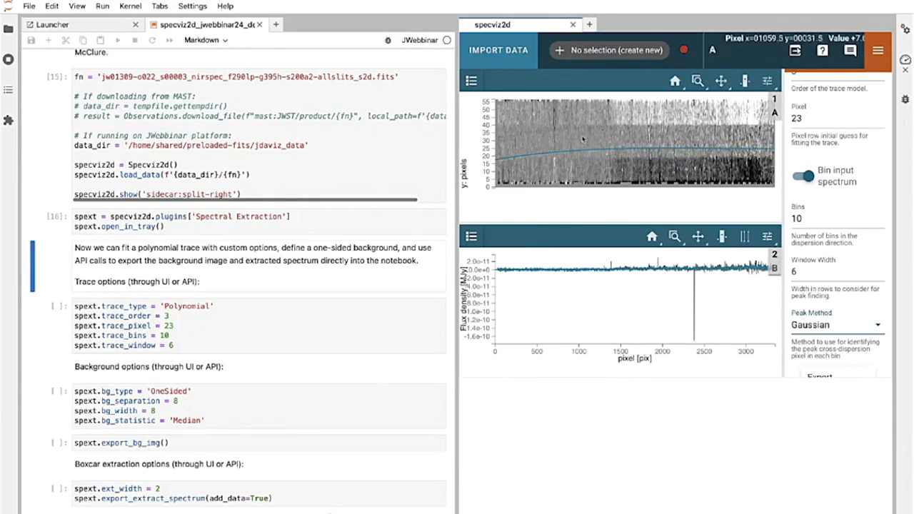
# Step: Set the one-sided background's separation to 8 pixels and its width to 8 pixels
pyautogui.scroll(-1, 255, 246)
pyautogui.scroll(-1, 840, 217)
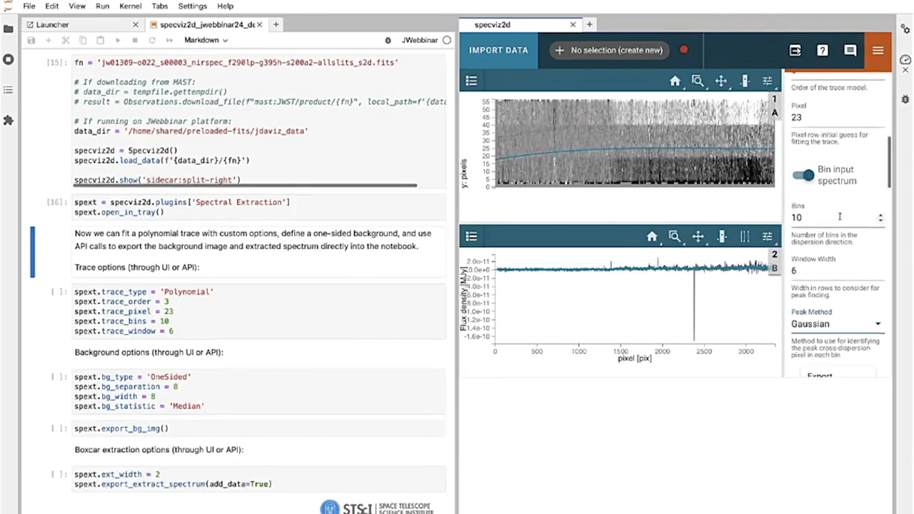
pyautogui.scroll(-5, 840, 217)
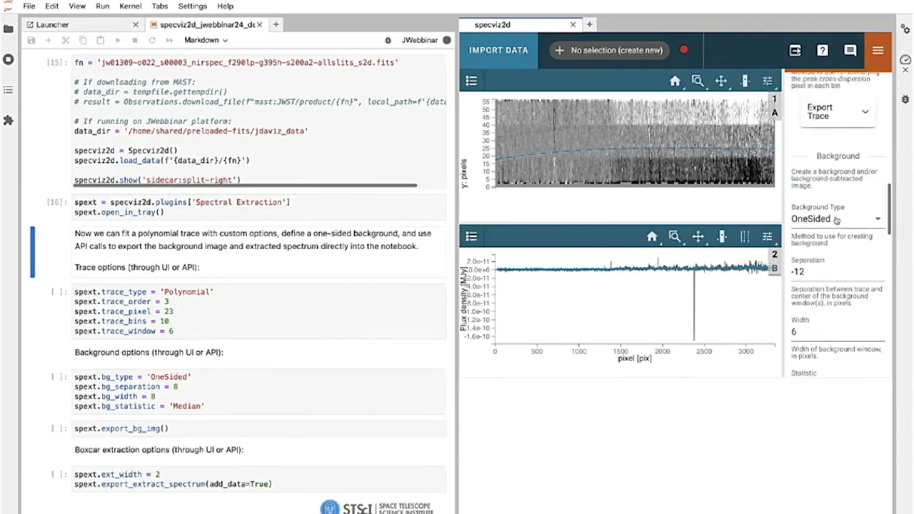
pyautogui.scroll(-2, 837, 220)
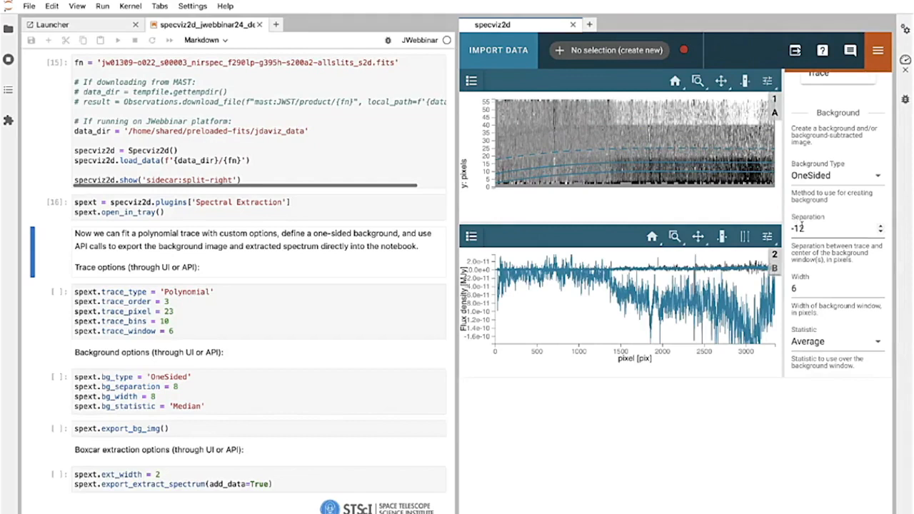
pyautogui.moveTo(804, 228); pyautogui.dragTo(786, 229)
pyautogui.write('8')
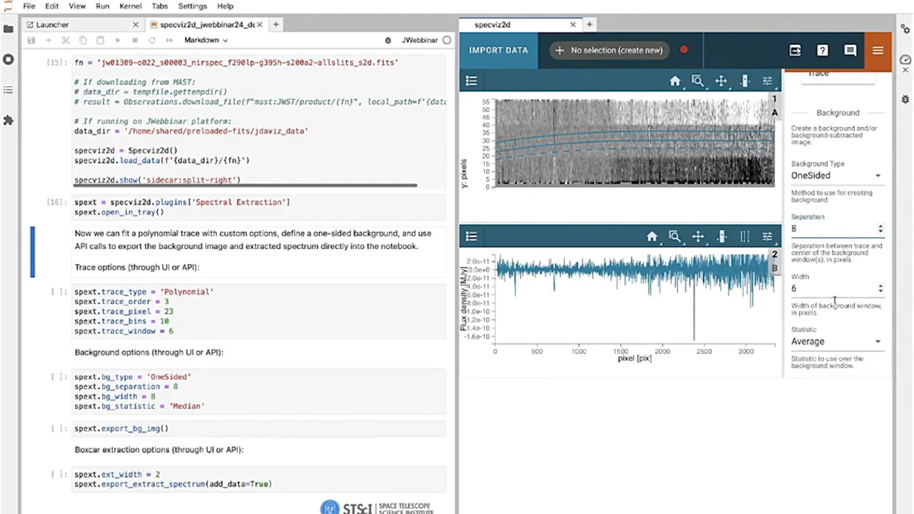
pyautogui.click(880, 285)
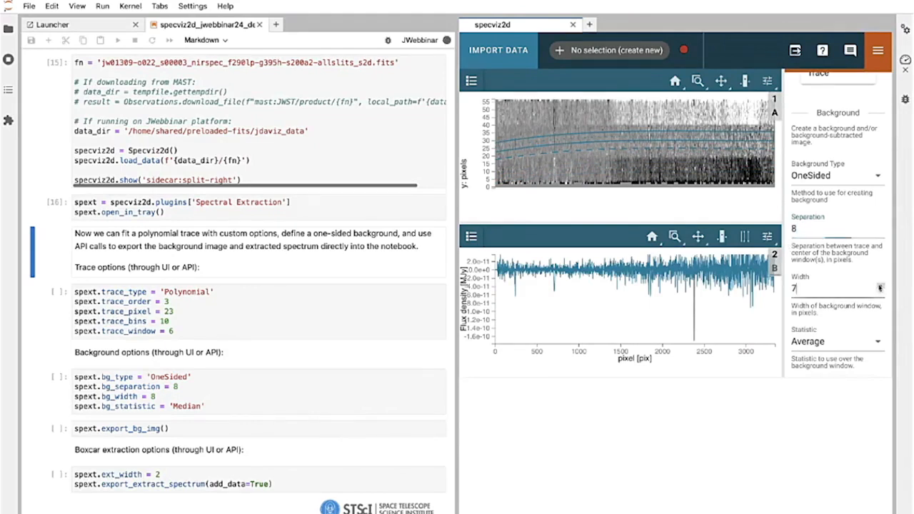
pyautogui.click(880, 286)
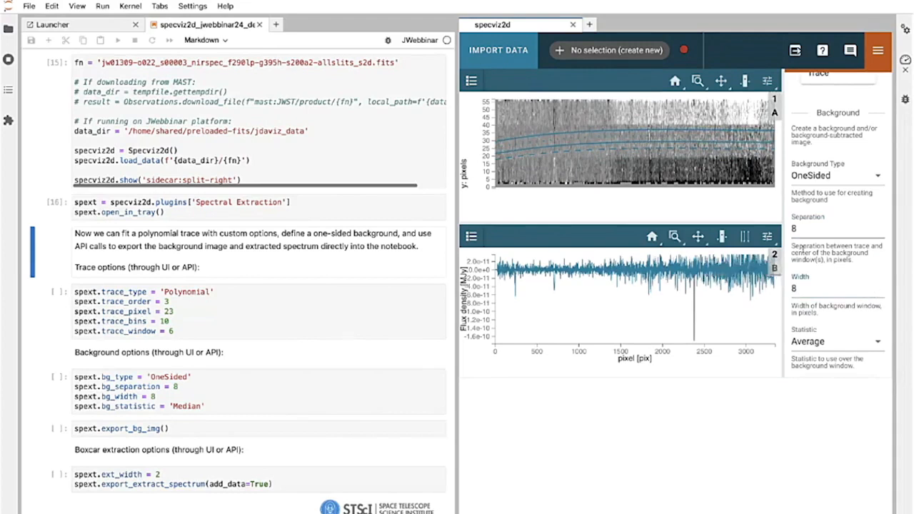
# Step: Set the background statistic to Median
pyautogui.scroll(-3, 836, 250)
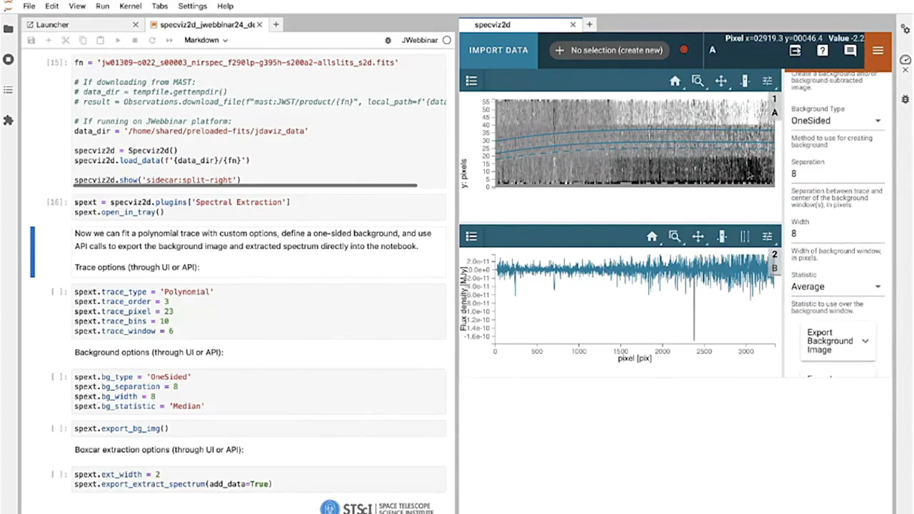
pyautogui.click(840, 291)
pyautogui.click(811, 340)
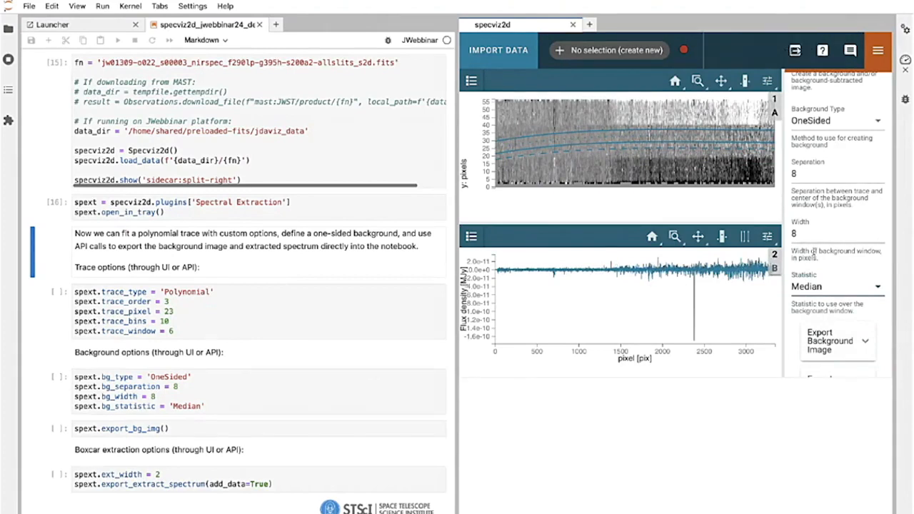
# Step: Export the background image with the label "background" and show it in the 2D spectrum viewer
pyautogui.scroll(-5, 813, 249)
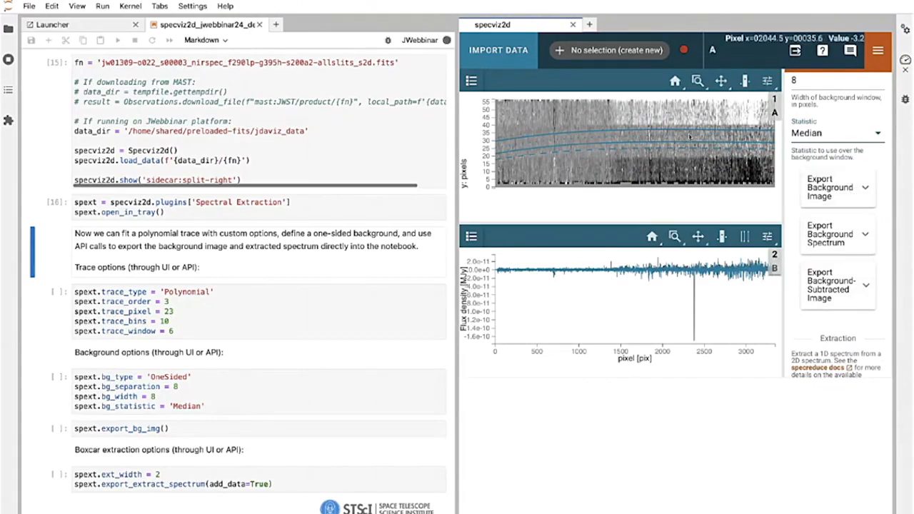
pyautogui.click(856, 186)
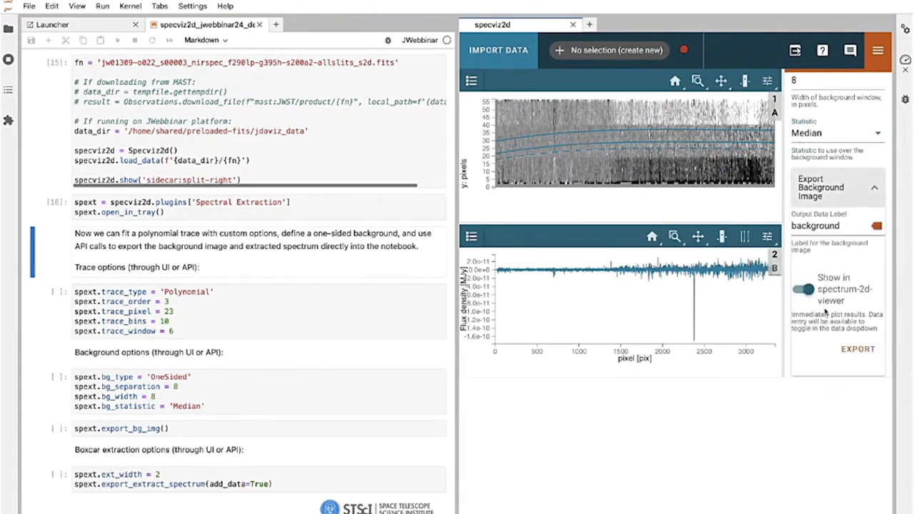
pyautogui.click(857, 349)
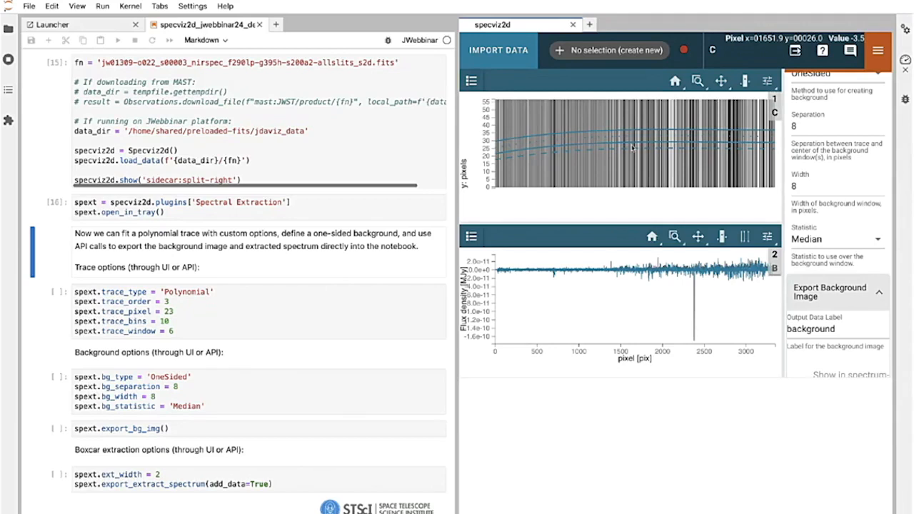
pyautogui.click(862, 288)
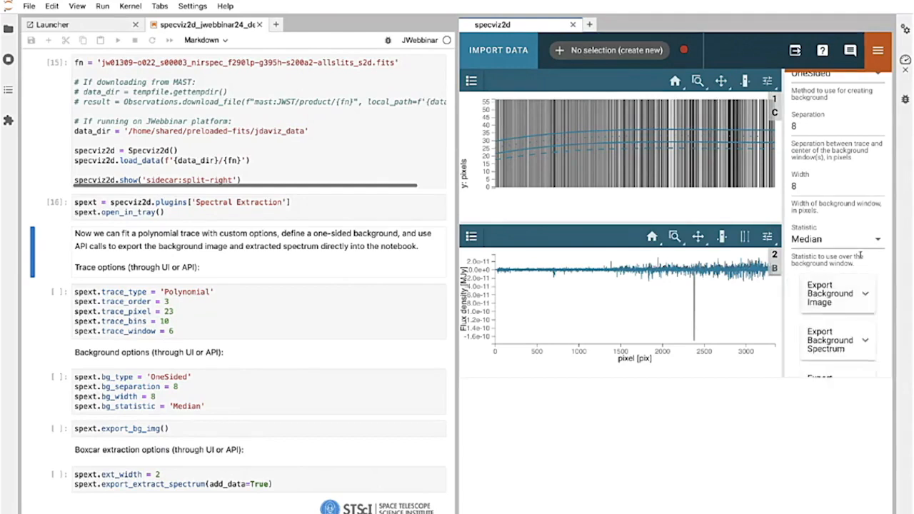
pyautogui.scroll(-4, 800, 214)
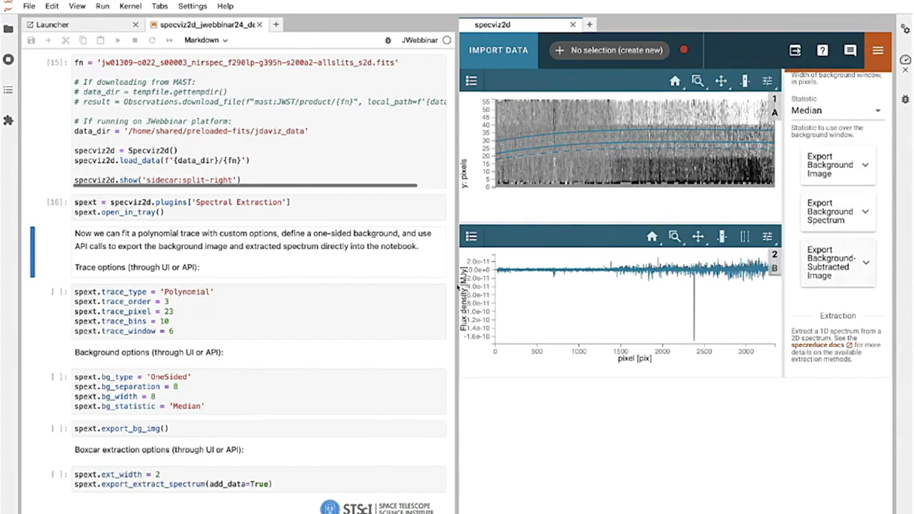
# Step: Run the notebook cell calling spext.export_bg_img() and review the returned Spectrum1D object
pyautogui.scroll(-2, 241, 270)
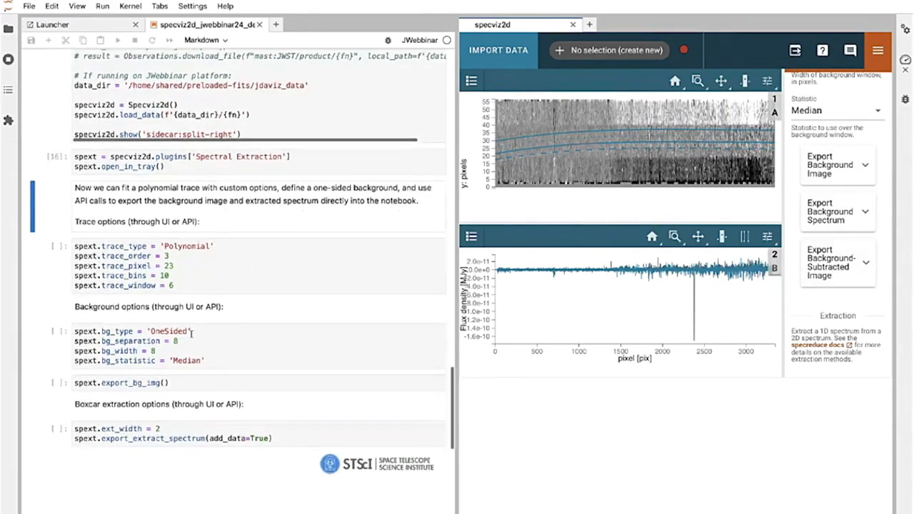
pyautogui.click(174, 383)
pyautogui.hotkey('shift', 'Return')
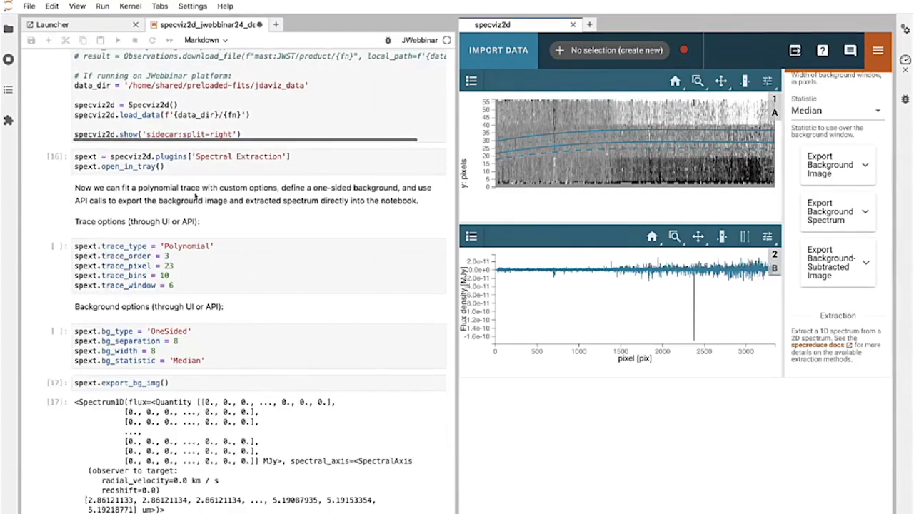
pyautogui.scroll(-1, 204, 210)
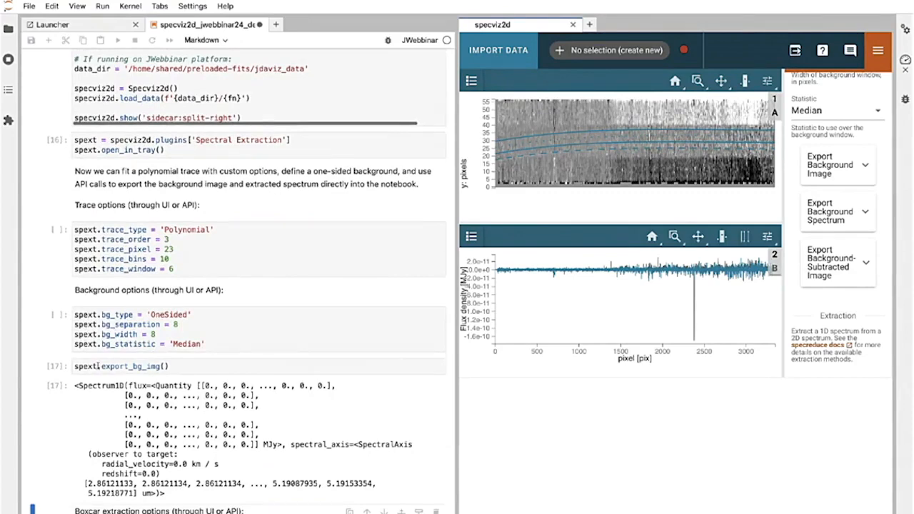
pyautogui.doubleClick(149, 367)
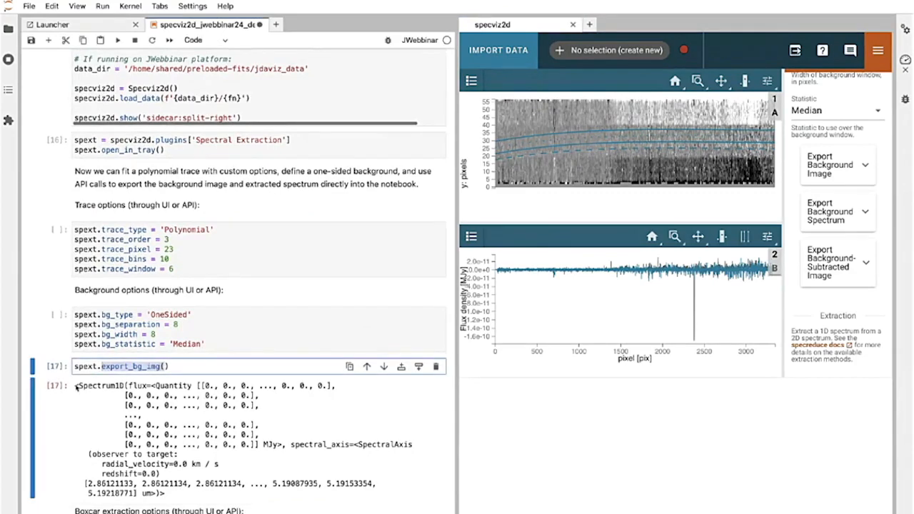
pyautogui.scroll(-4, 125, 395)
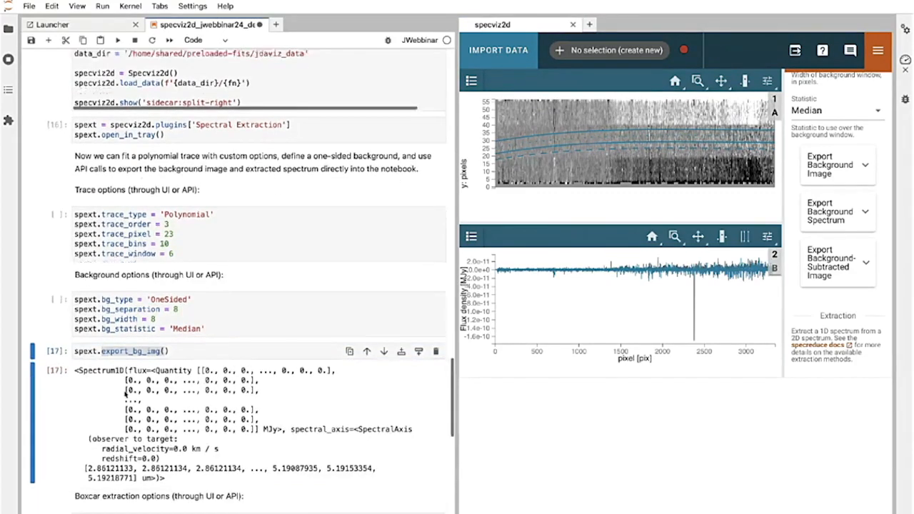
pyautogui.scroll(-4, 125, 394)
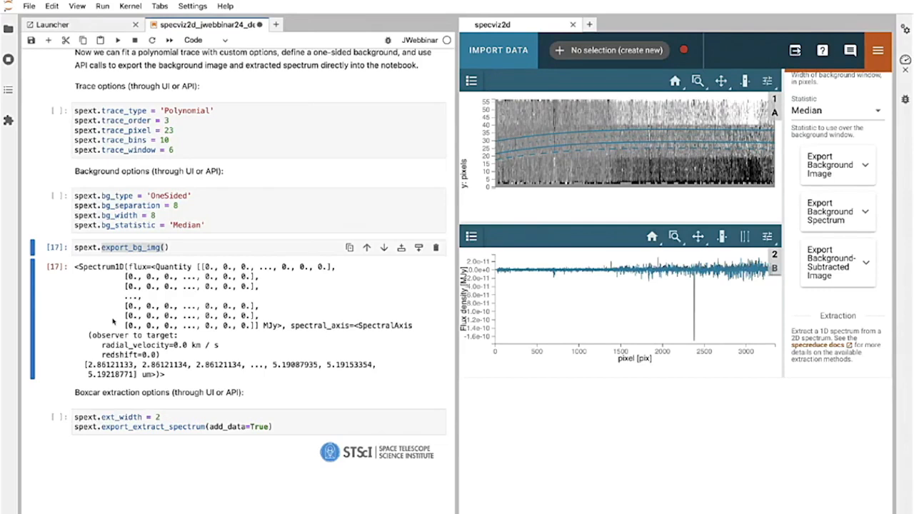
pyautogui.scroll(-2, 112, 322)
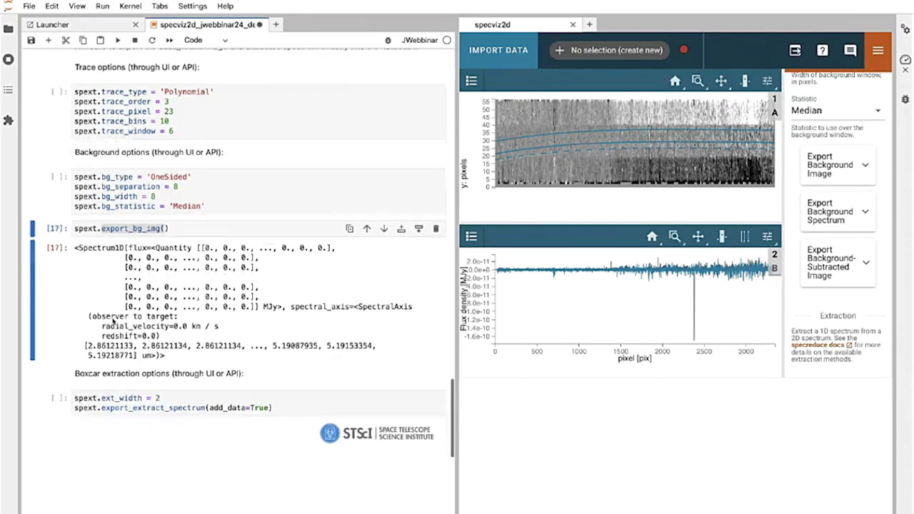
pyautogui.scroll(-1, 112, 321)
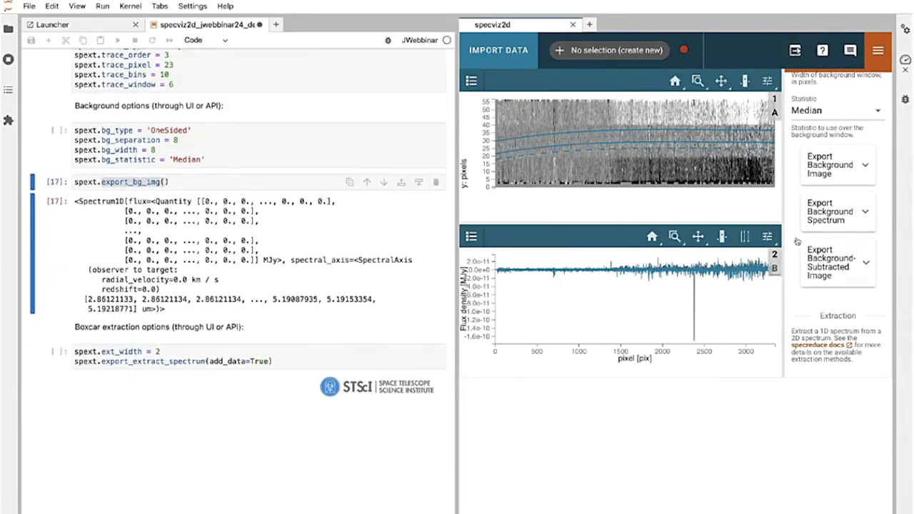
# Step: Bring up the plugin's Extraction settings and widen the plugin tray so the extract option is fully readable
pyautogui.scroll(-3, 802, 244)
pyautogui.scroll(-2, 802, 244)
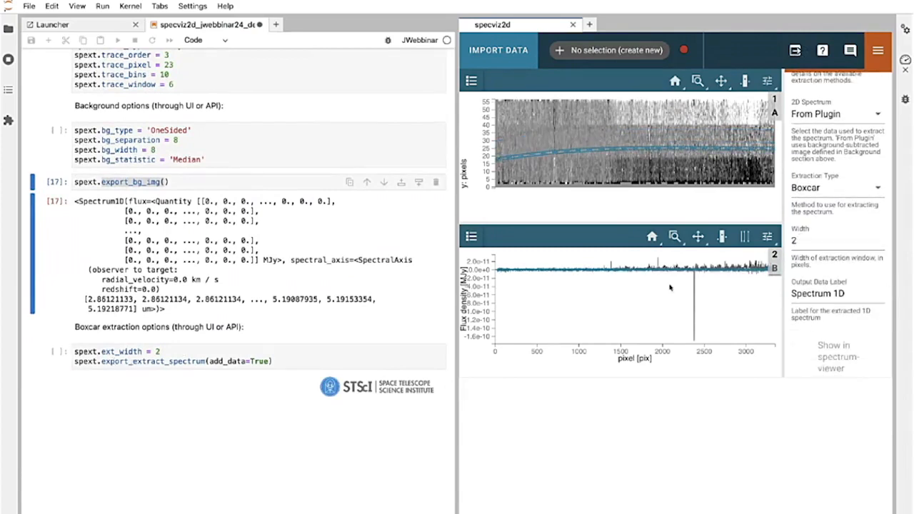
pyautogui.scroll(-3, 843, 285)
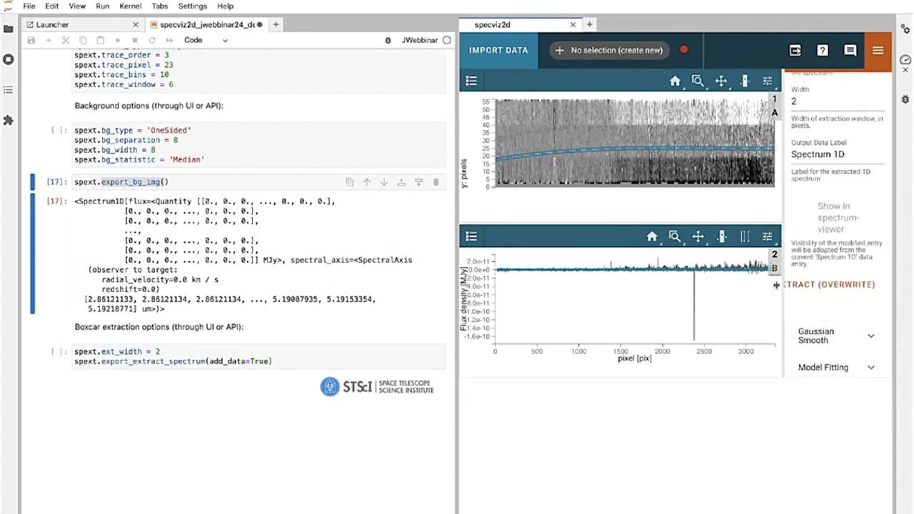
pyautogui.moveTo(777, 285); pyautogui.dragTo(766, 285)
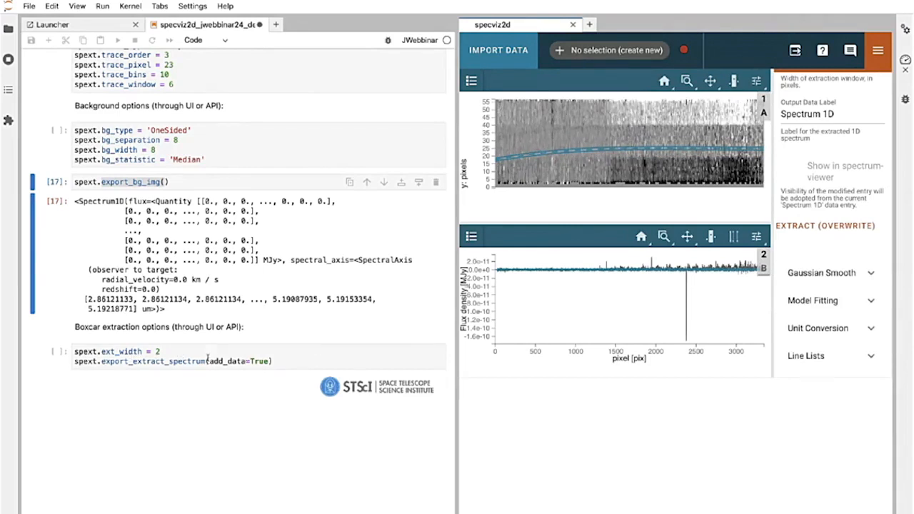
# Step: Run the boxcar extraction cell with ext_width 2 and export_extract_spectrum(add_data=True) to overwrite the Spectrum 1D data entry
pyautogui.click(207, 361)
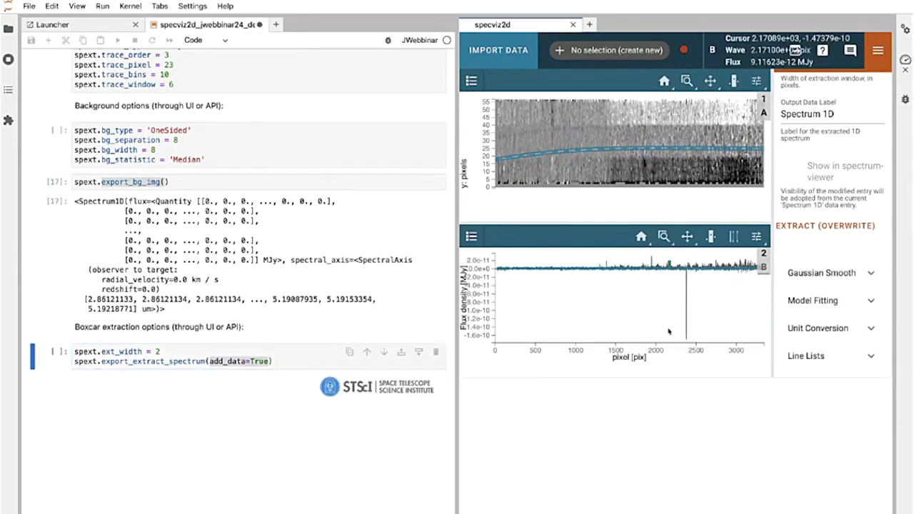
pyautogui.scroll(1, 829, 178)
pyautogui.moveTo(839, 163); pyautogui.dragTo(781, 163)
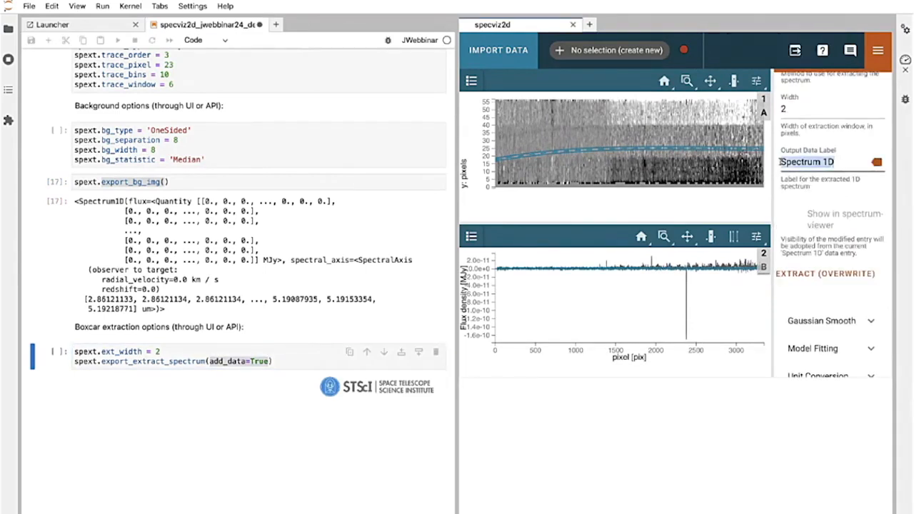
pyautogui.click(368, 365)
pyautogui.hotkey('shift', 'Return')
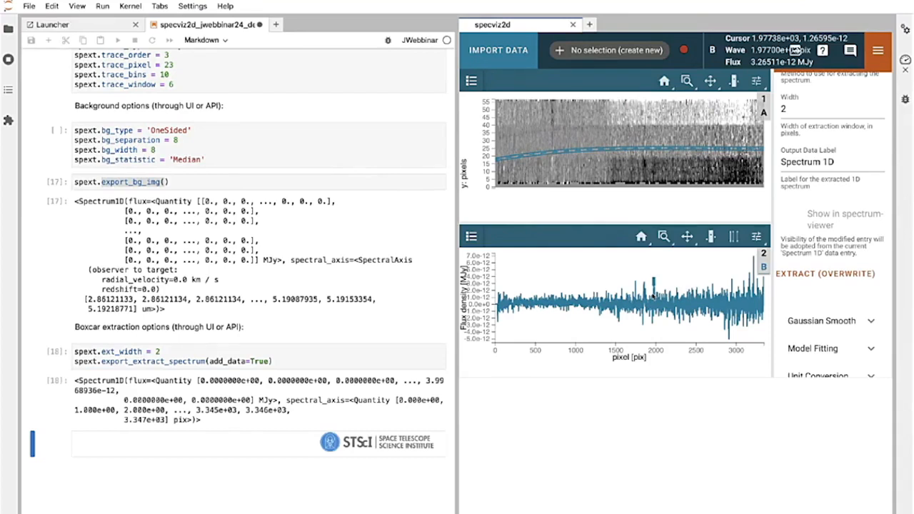
pyautogui.scroll(10, 841, 225)
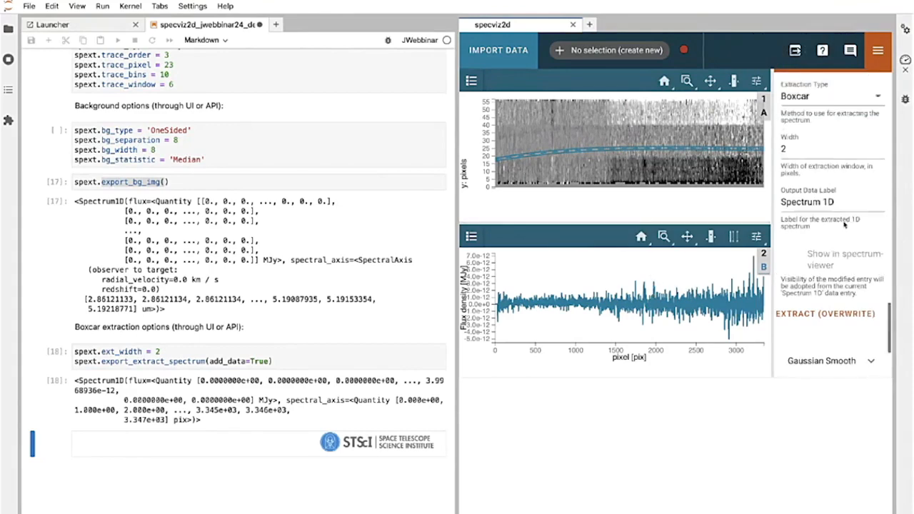
pyautogui.scroll(-3, 841, 224)
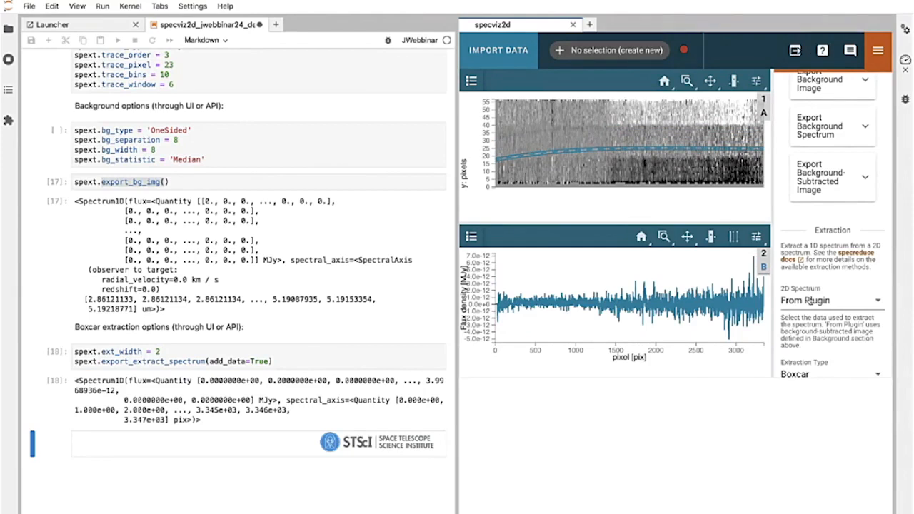
pyautogui.scroll(-1, 390, 345)
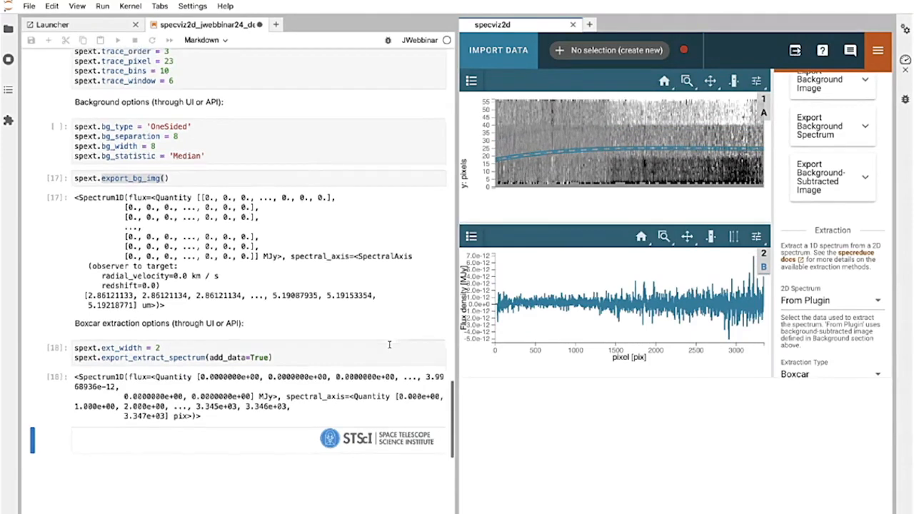